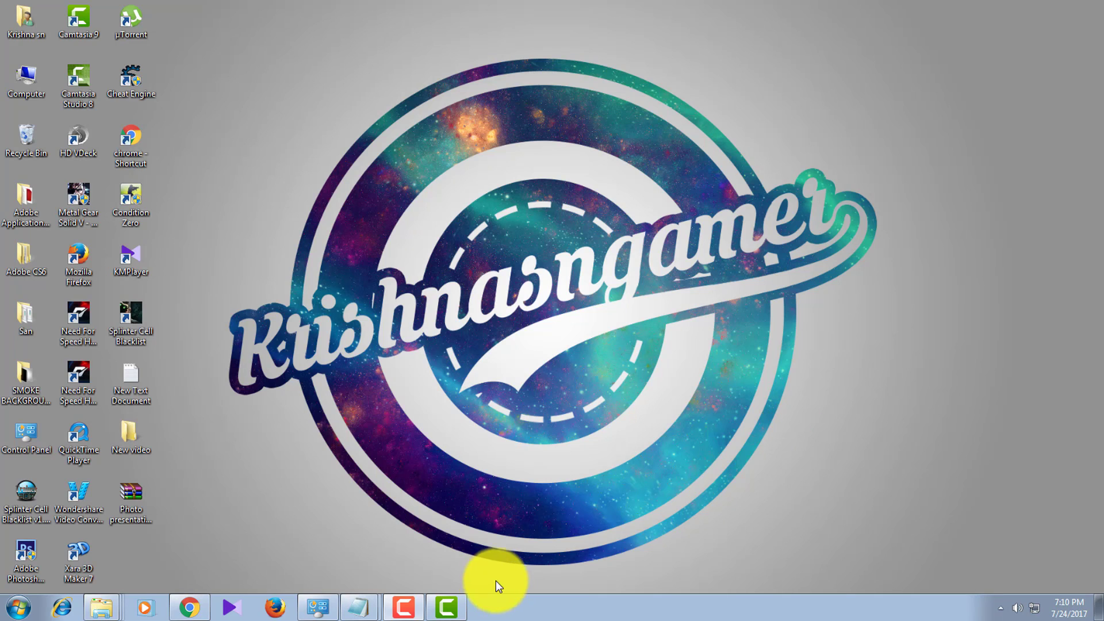
Restore Chrome showing the YouTube page of the free Camtasia studio 9 photo slideshow template.
mouse_move(458, 607)
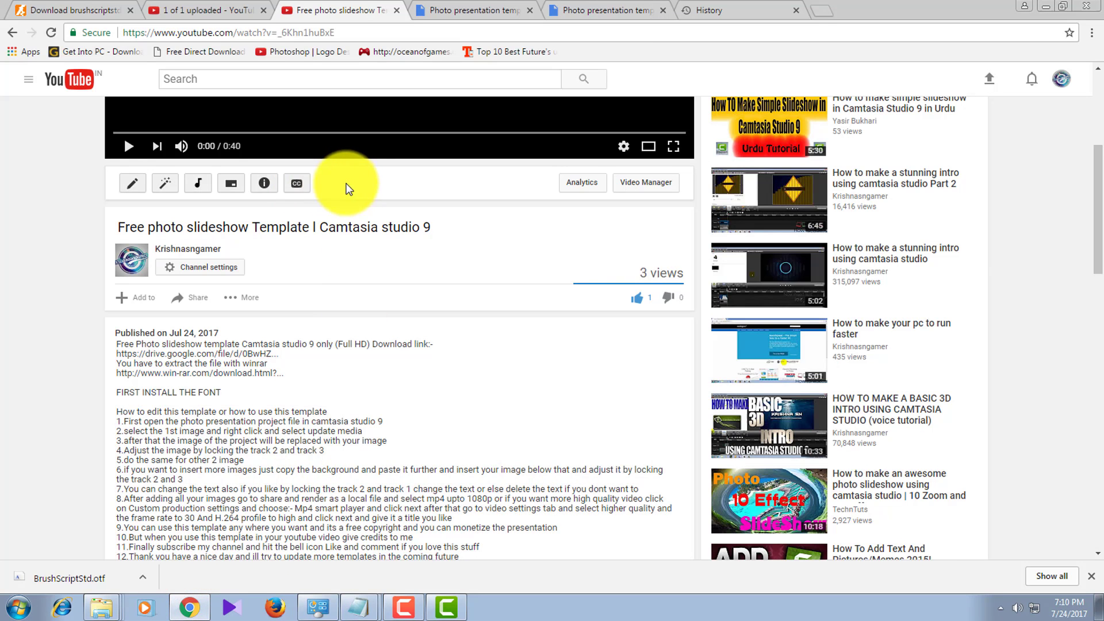
Check the template's Google Drive download link in the description, then close it.
scroll(348, 188, up, 2)
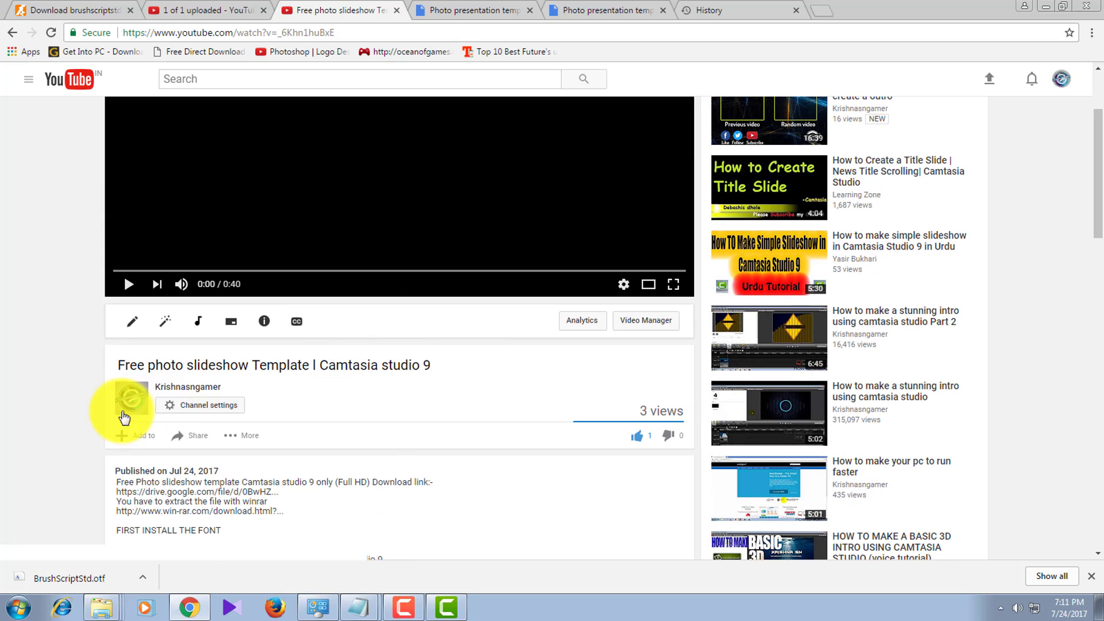
scroll(357, 394, down, 1)
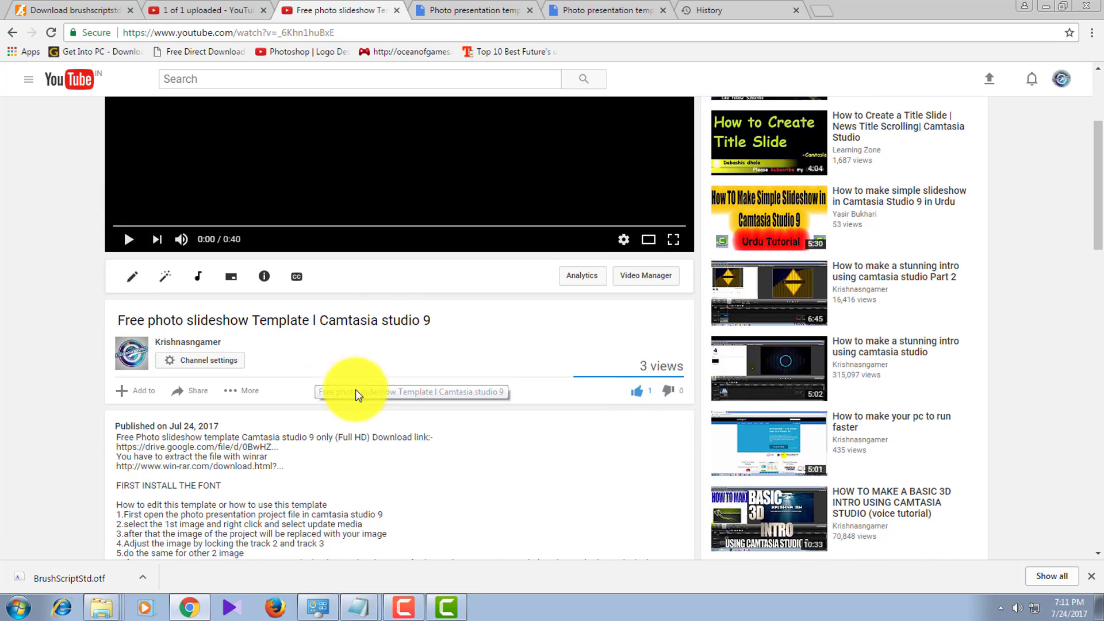
scroll(357, 394, down, 2)
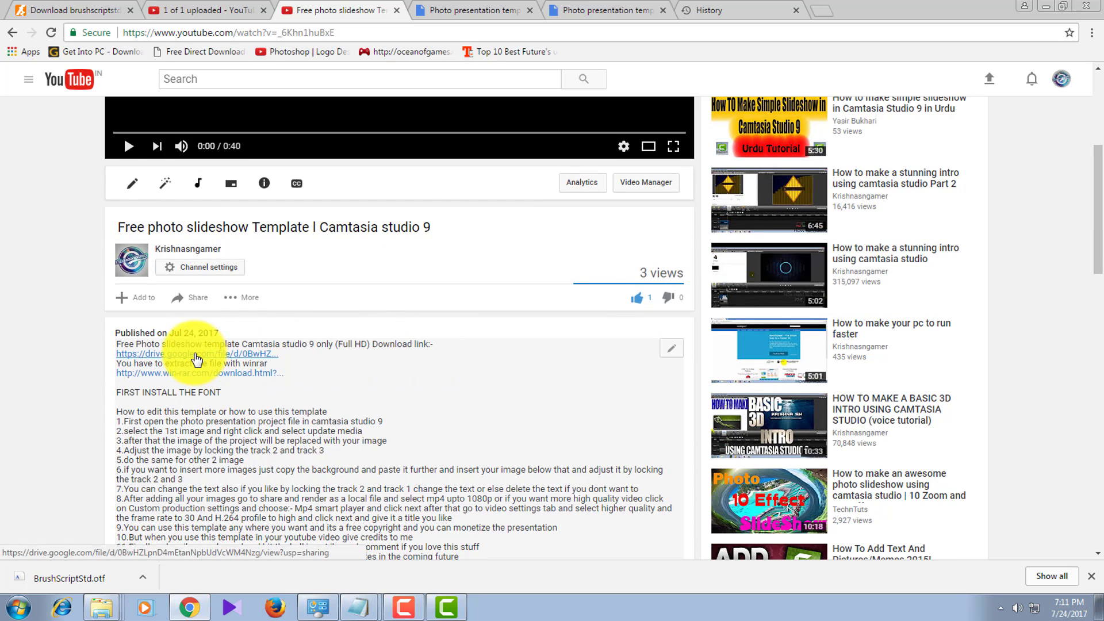
click(196, 359)
click(381, 9)
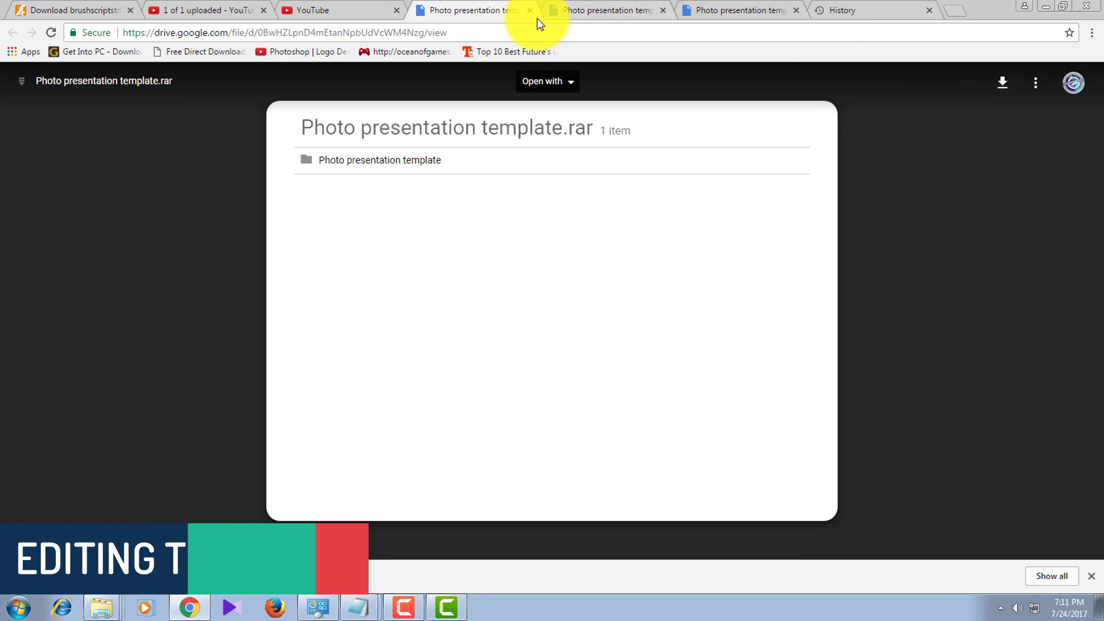
click(532, 12)
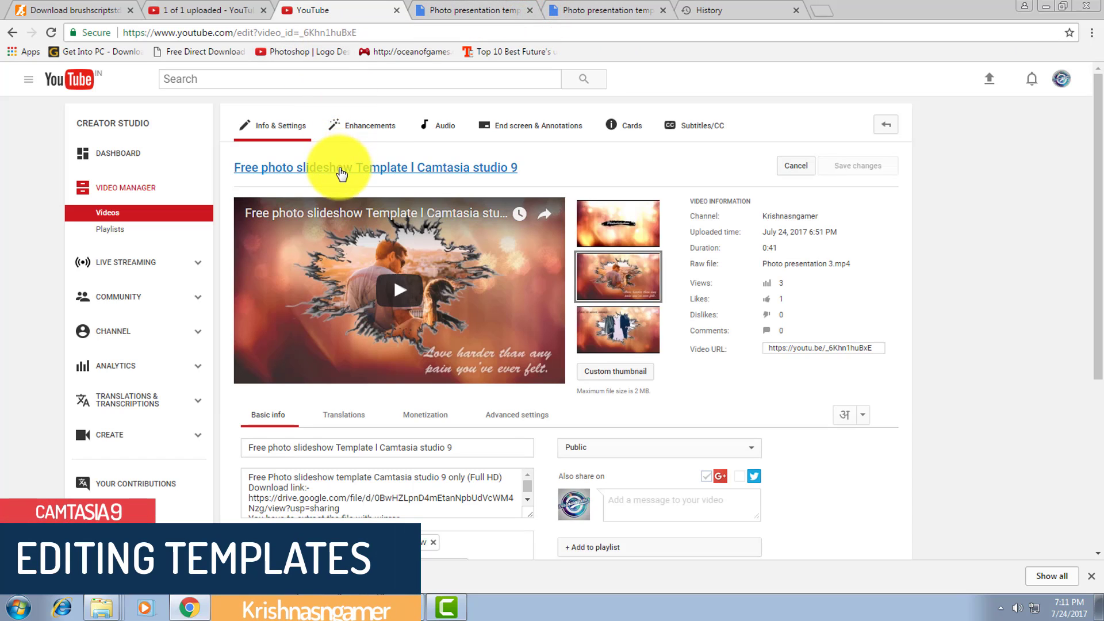
On the watch page, expand the description, check the WinRAR link, and minimize Chrome.
click(326, 167)
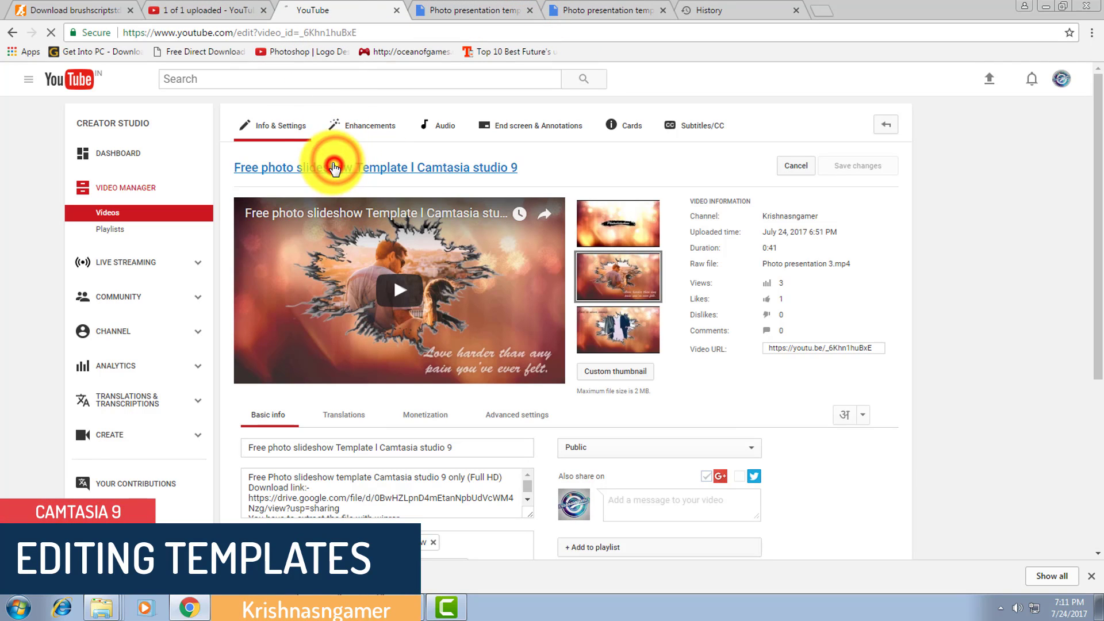
click(128, 419)
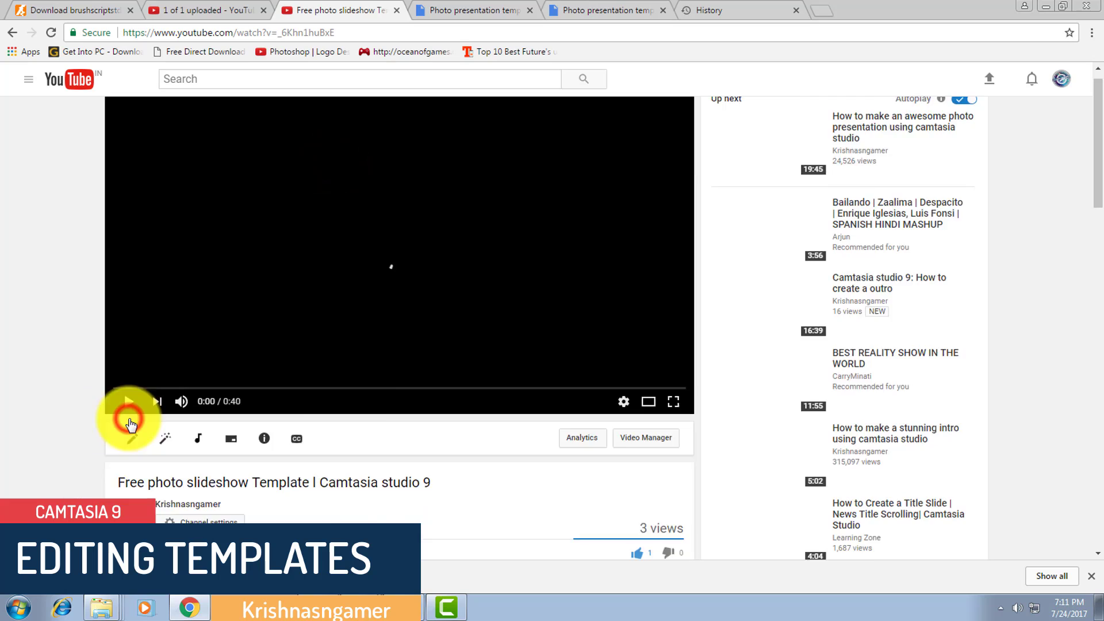
scroll(432, 361, down, 6)
click(398, 322)
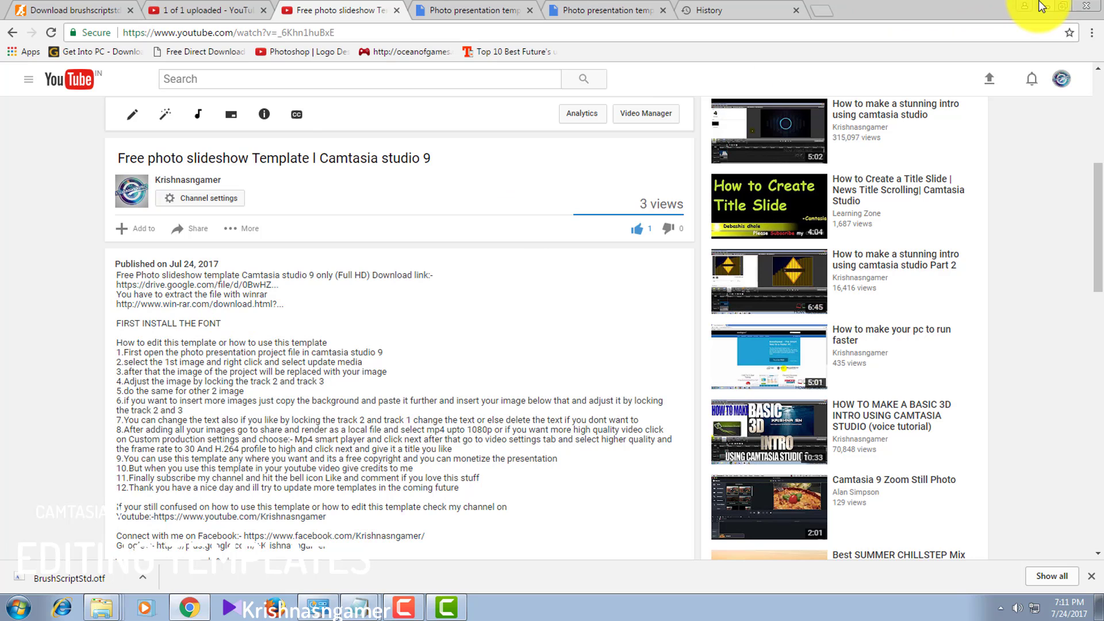
click(179, 302)
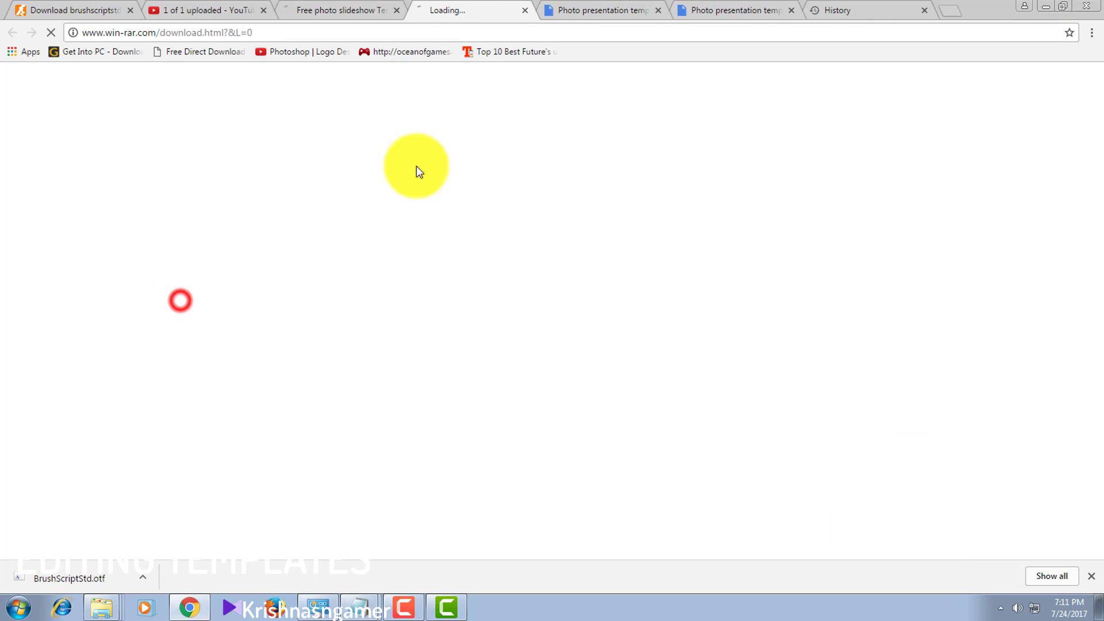
click(532, 11)
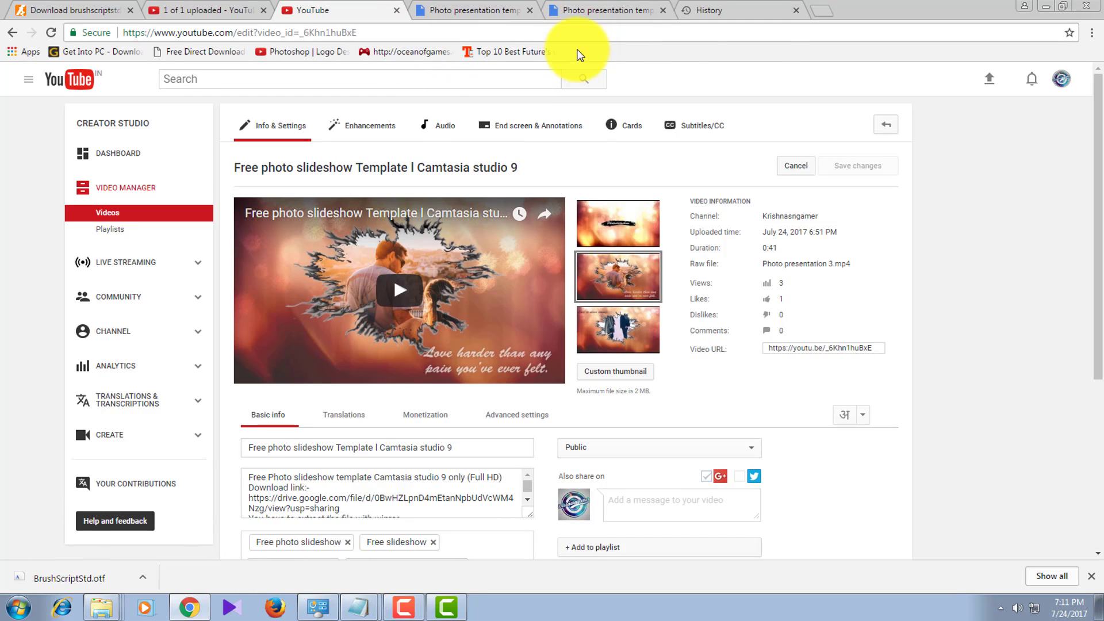
click(1046, 2)
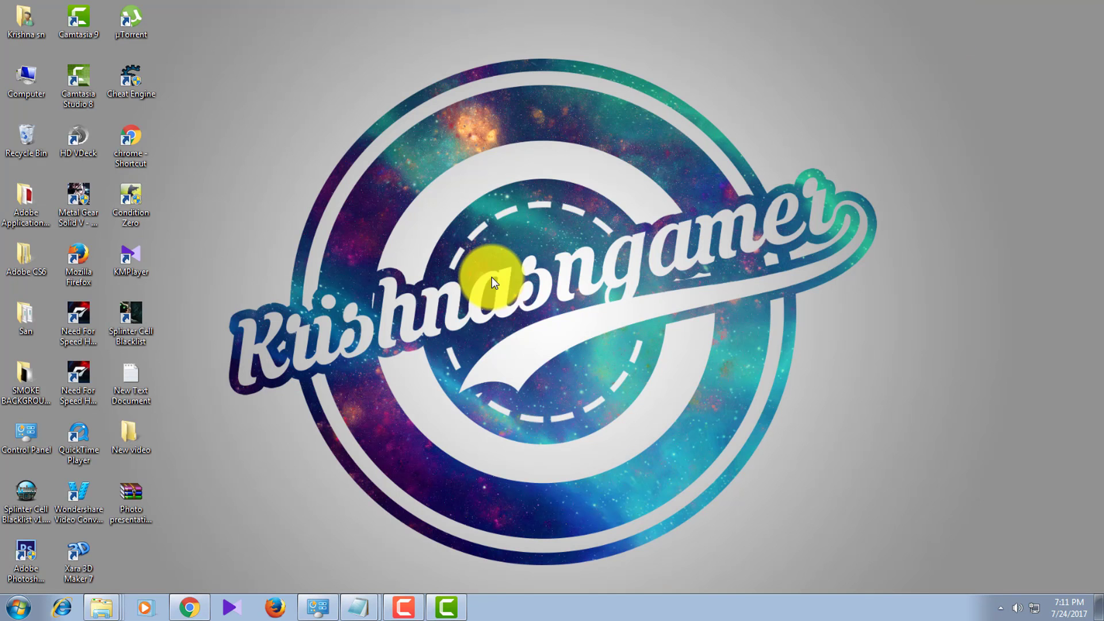
Extract the Photo presentation template archive onto the desktop.
click(490, 271)
right_click(119, 506)
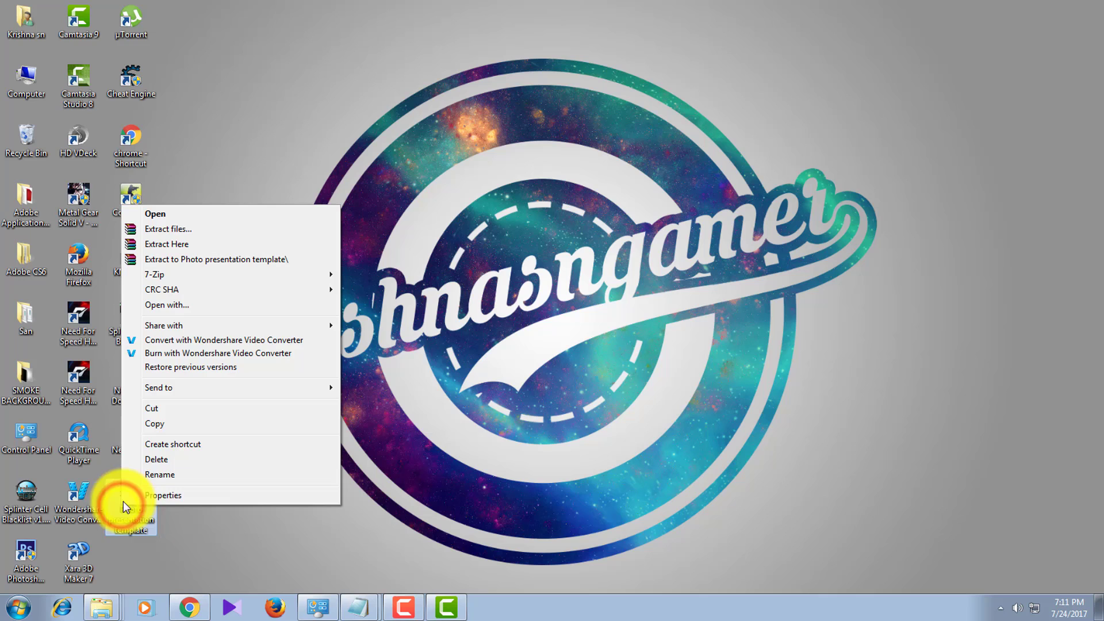
click(162, 244)
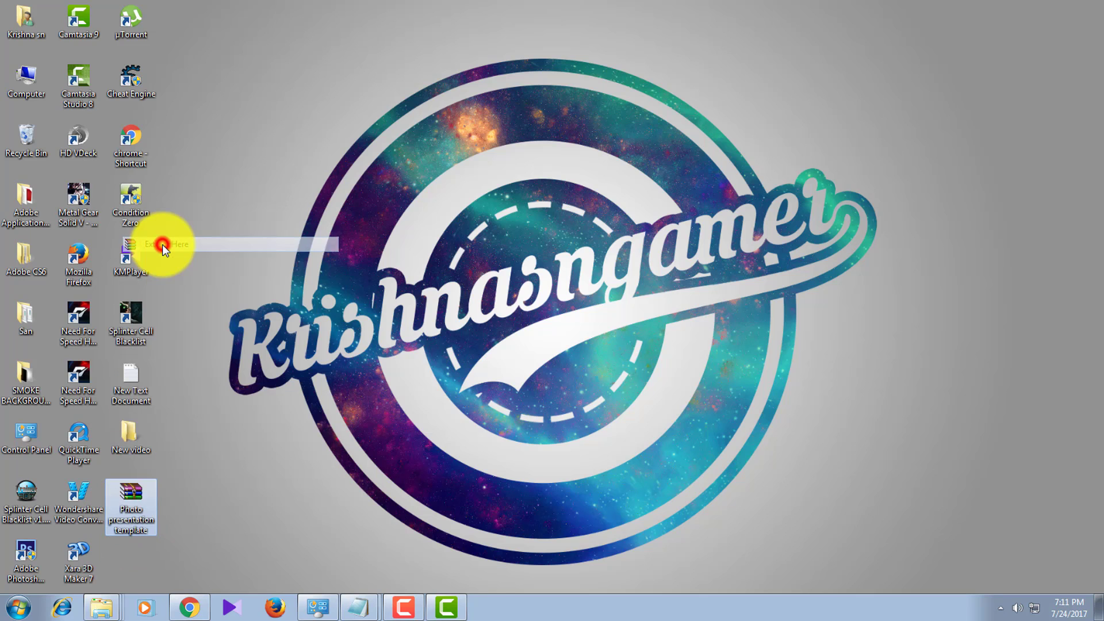
Open the extracted template folder and select the BrushScriptStd font file.
click(138, 549)
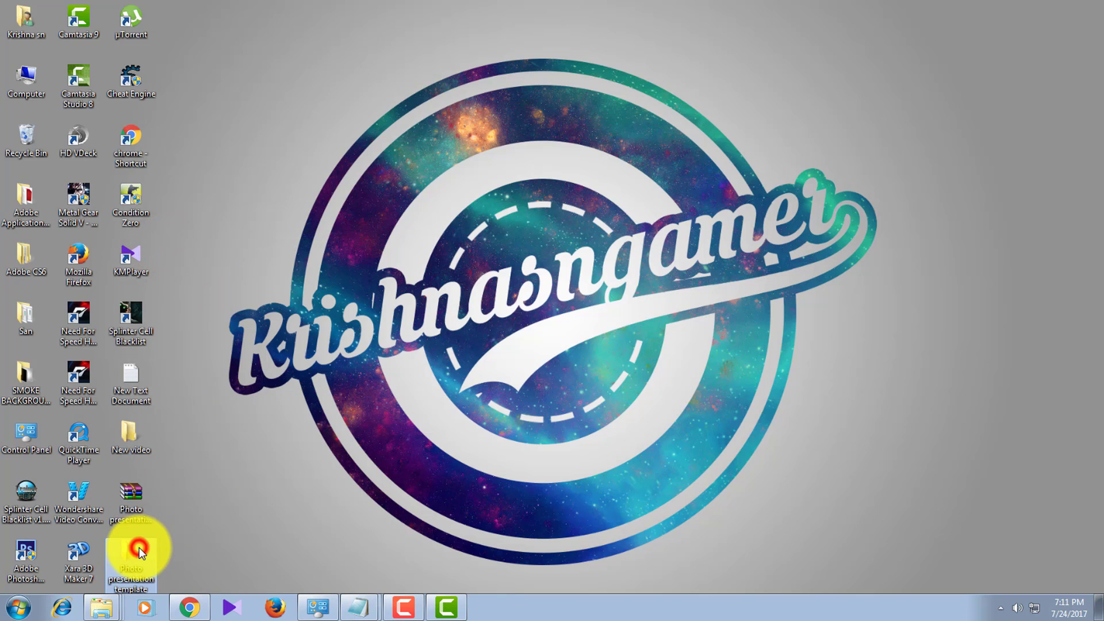
double_click(135, 549)
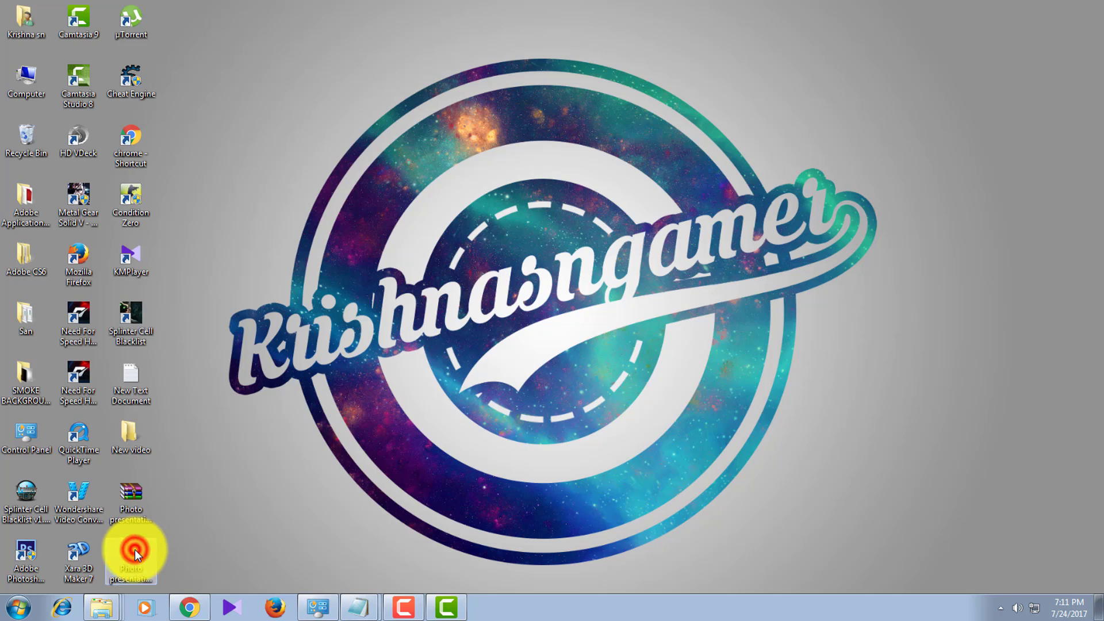
click(636, 169)
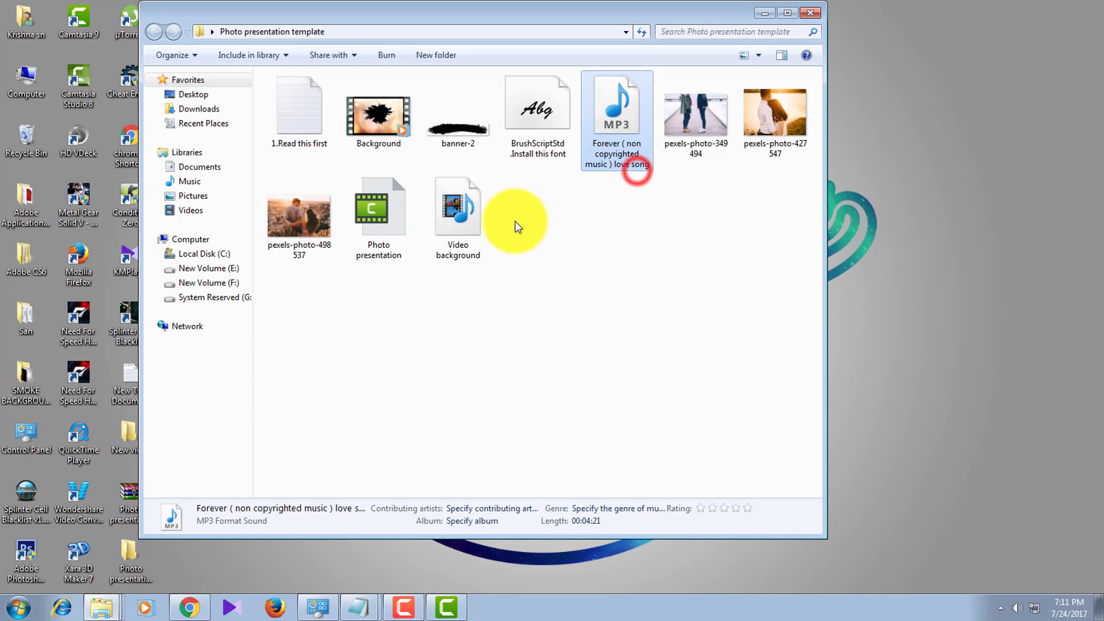
click(528, 235)
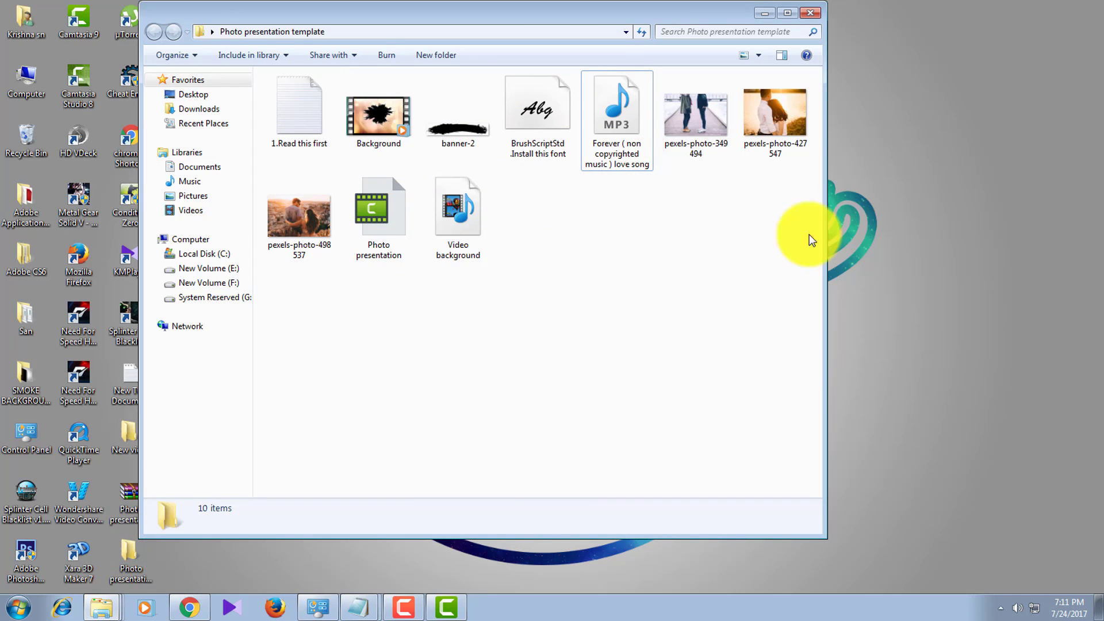
click(521, 377)
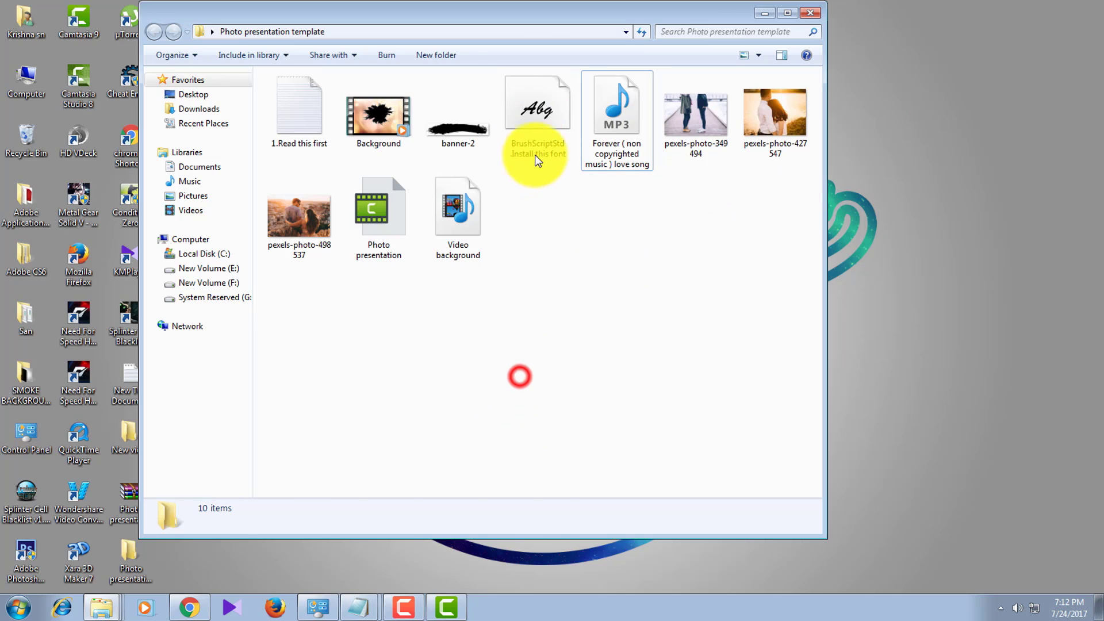
click(539, 126)
Preview and install the BrushScriptStd font, replacing the already installed copy.
right_click(539, 131)
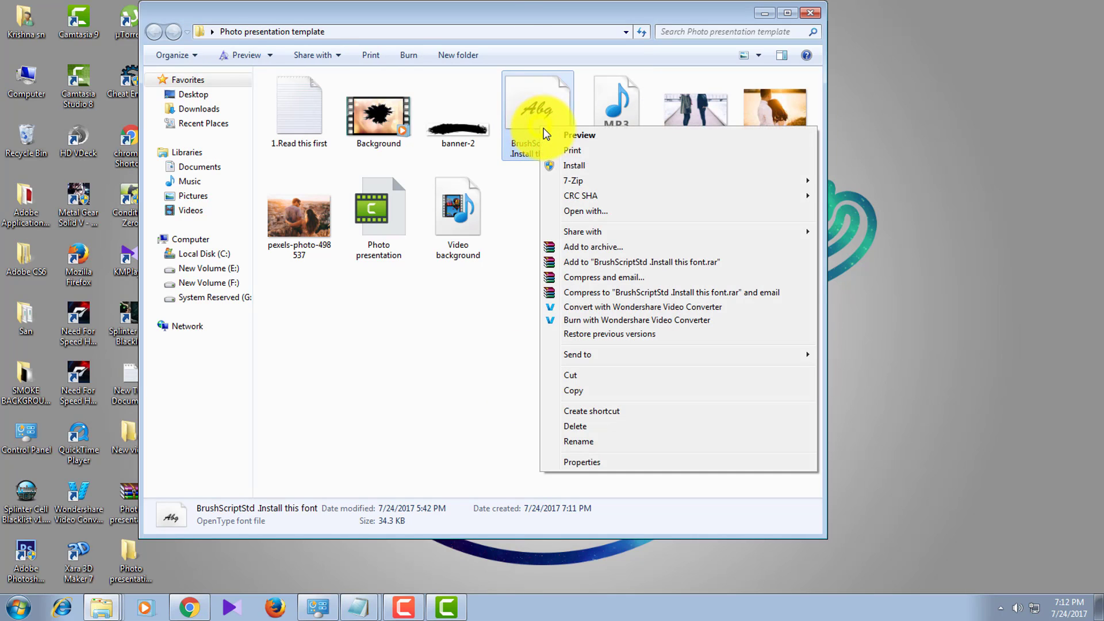
click(543, 135)
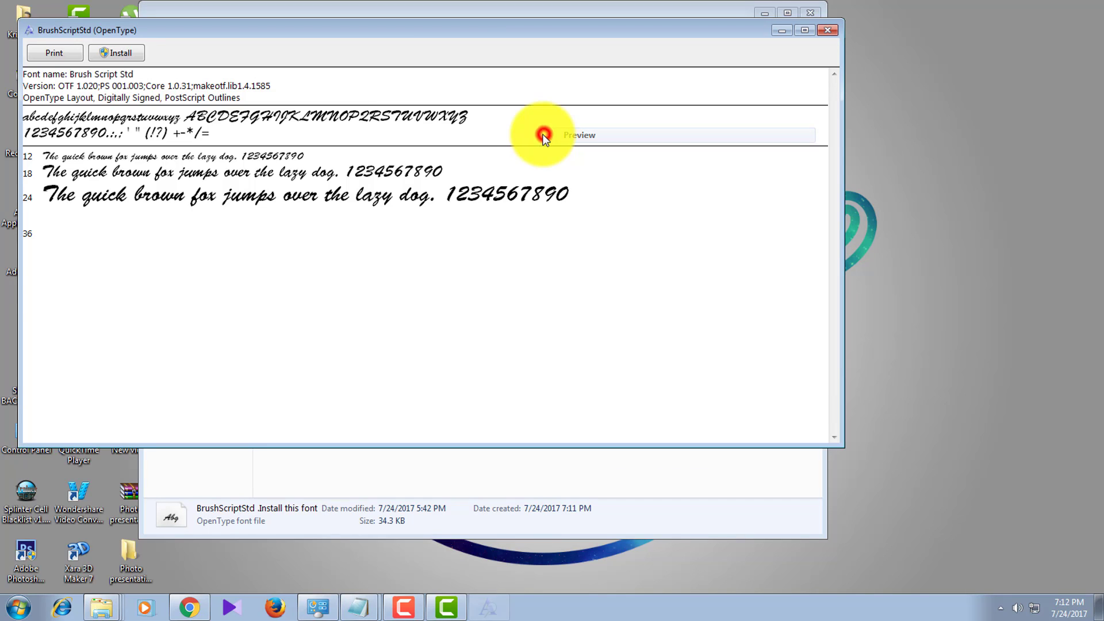
click(113, 53)
click(586, 311)
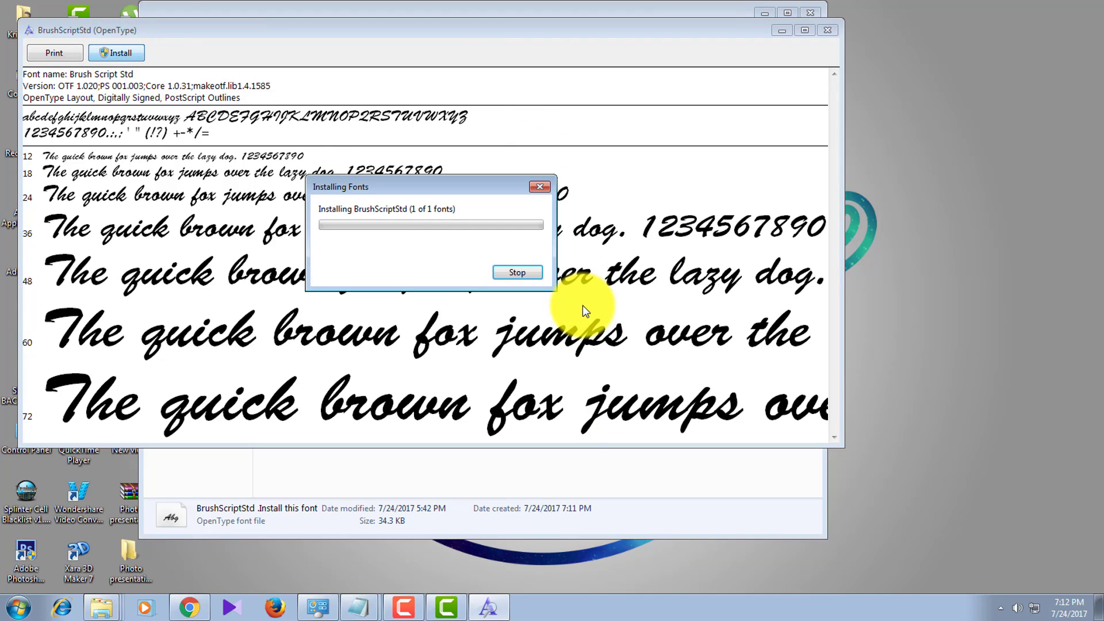
click(827, 30)
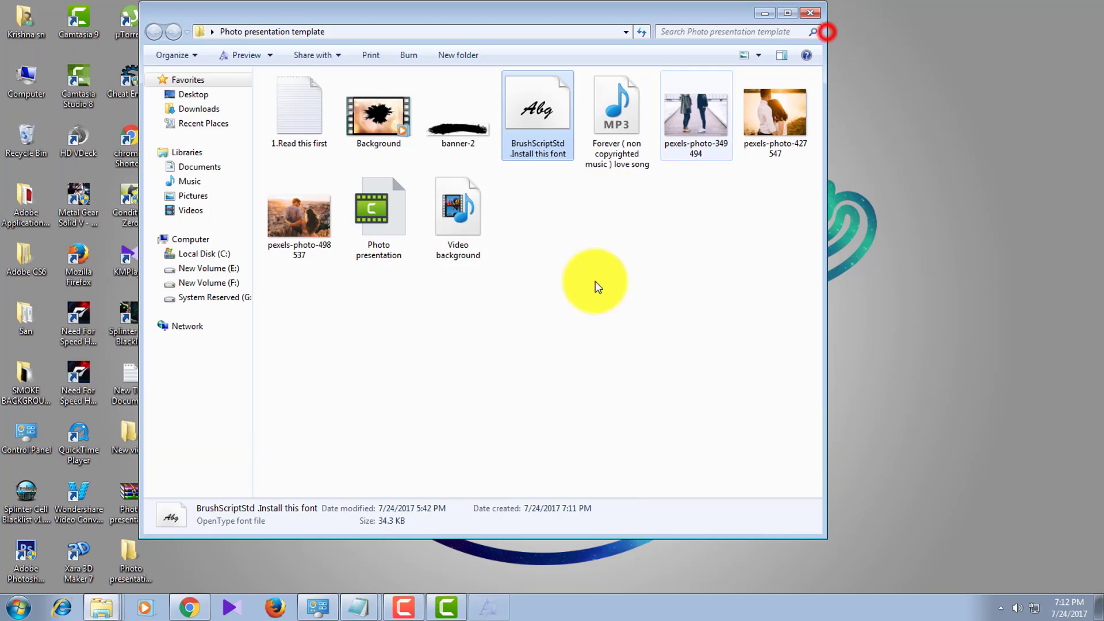
click(587, 352)
click(374, 251)
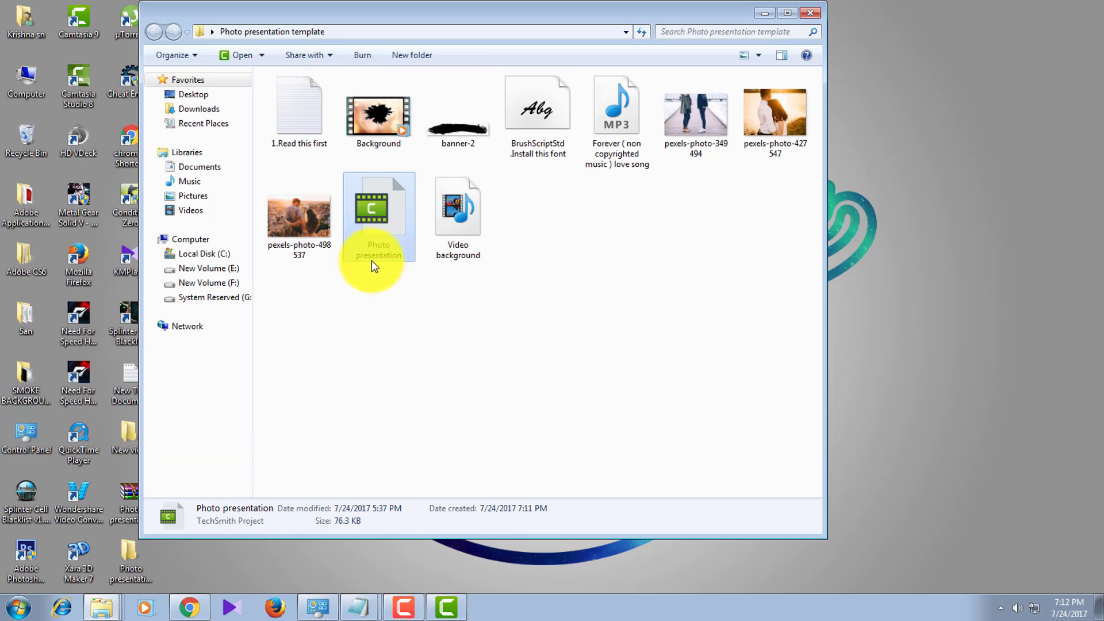
Open the Photo presentation project in Camtasia 9 and bring it to the front.
double_click(368, 216)
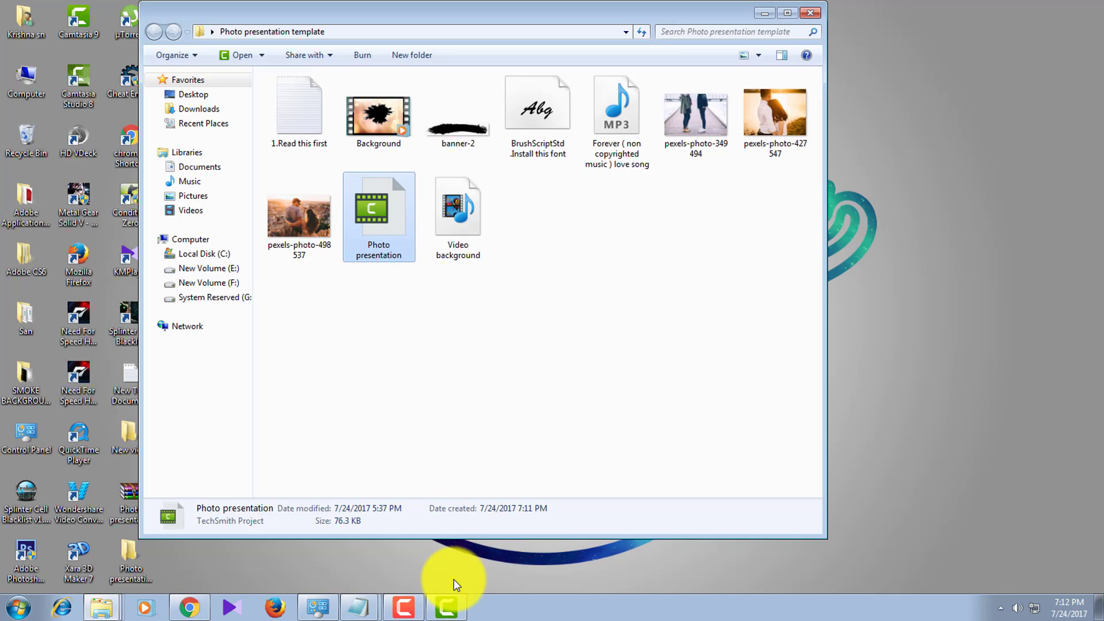
click(445, 611)
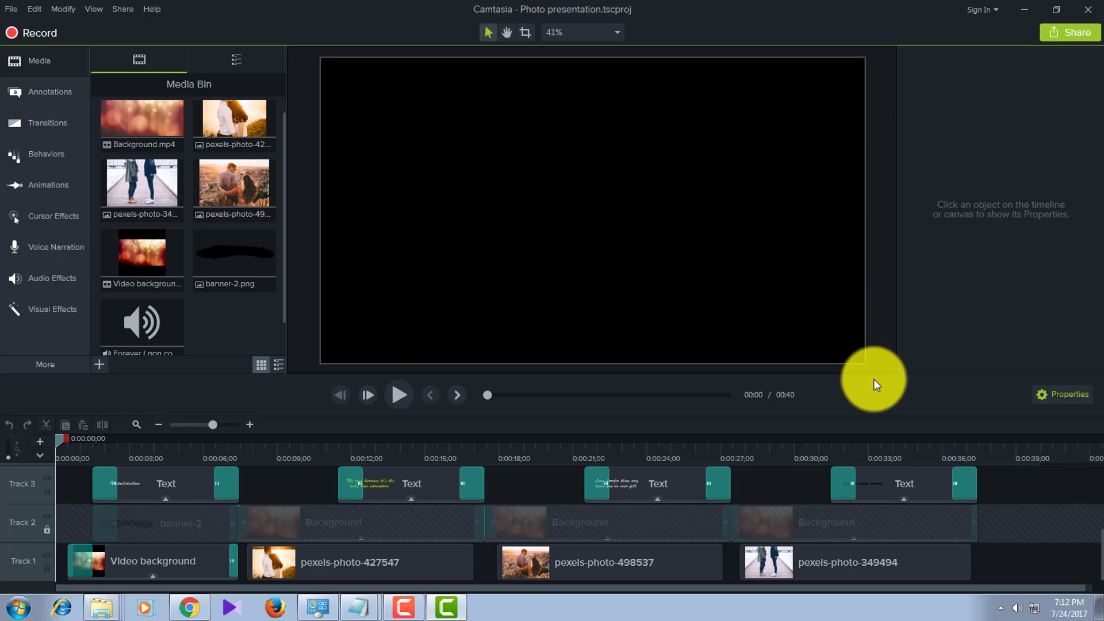
Replace the opening callout text 'Photoslideshow' with 'Wedding'.
click(170, 474)
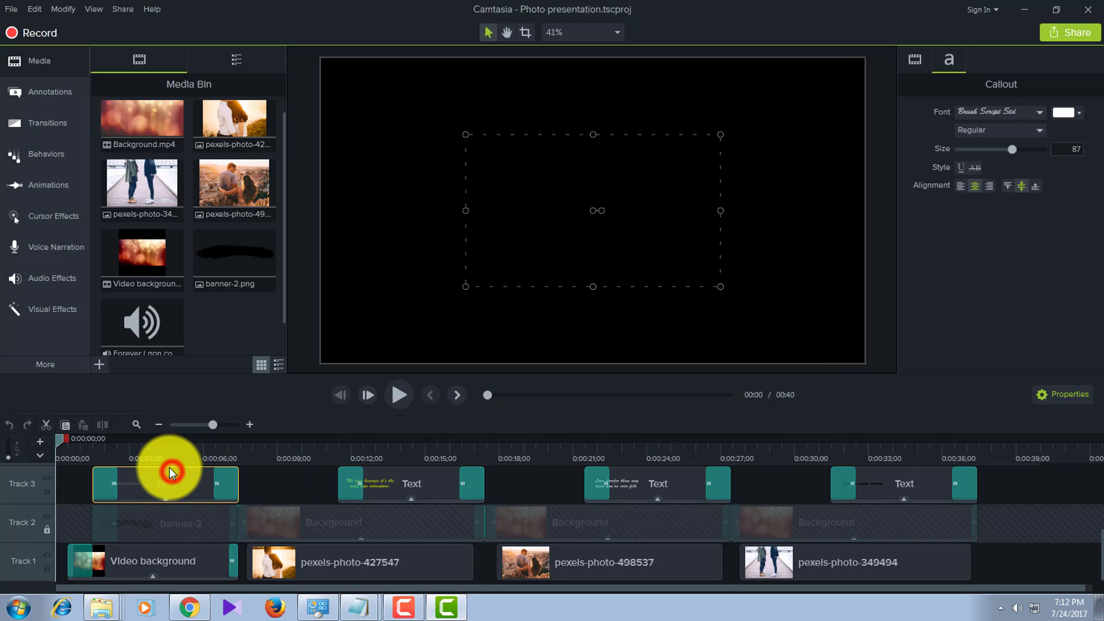
drag(61, 437, 139, 447)
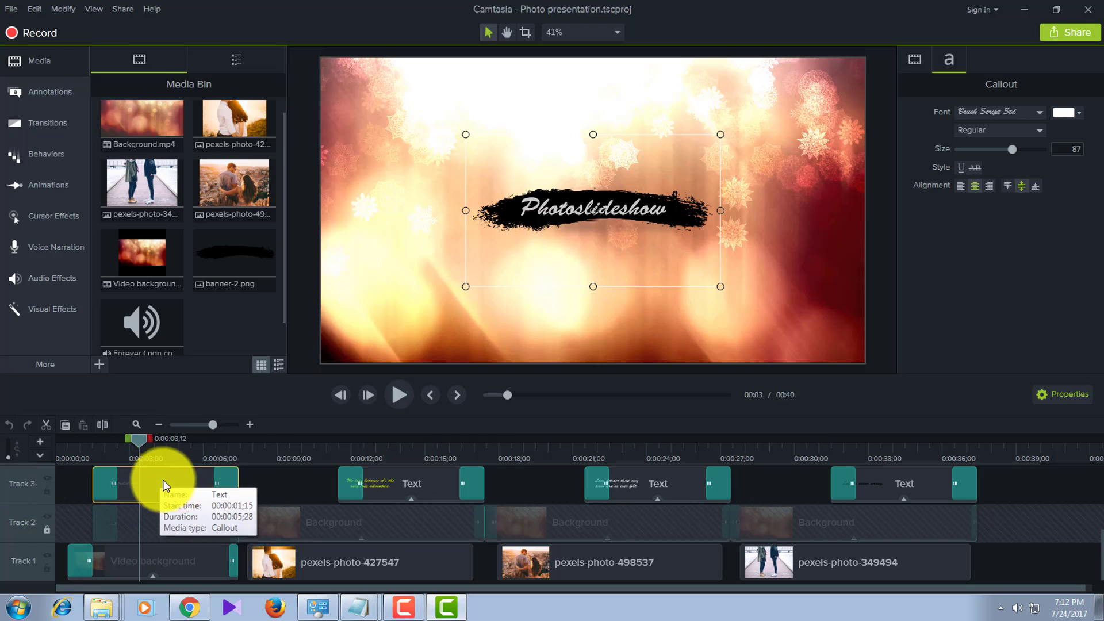
click(192, 483)
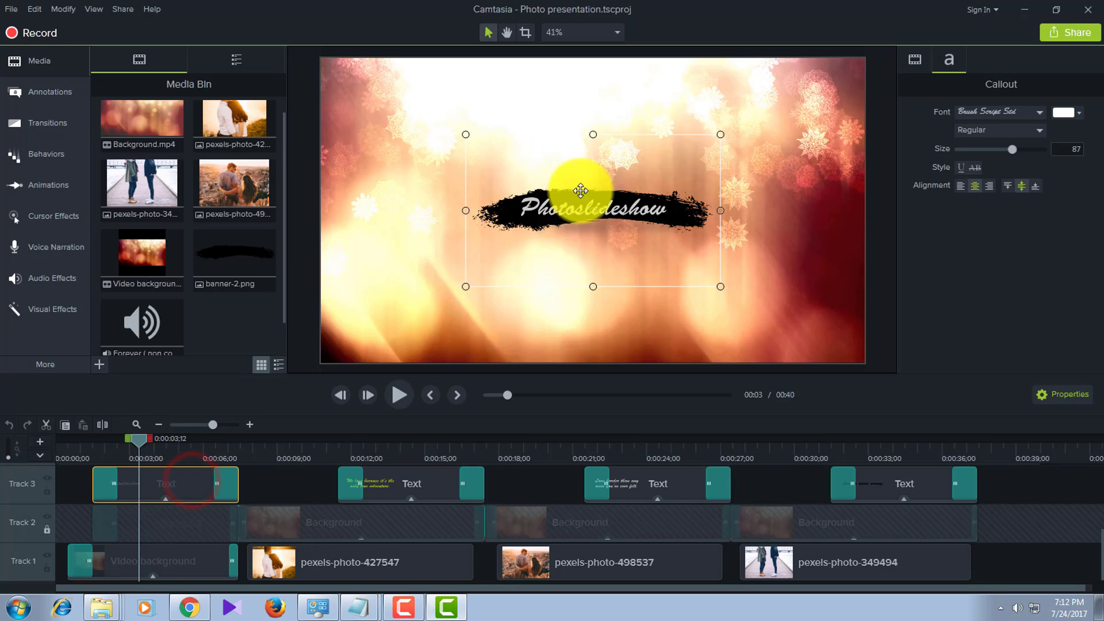
double_click(603, 206)
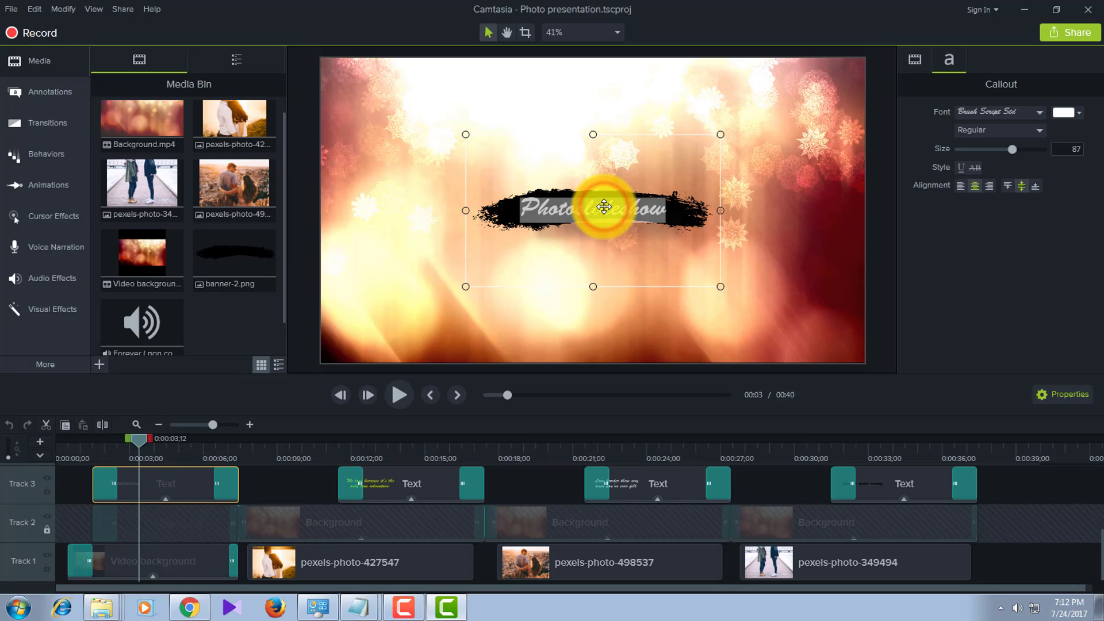
key(Delete)
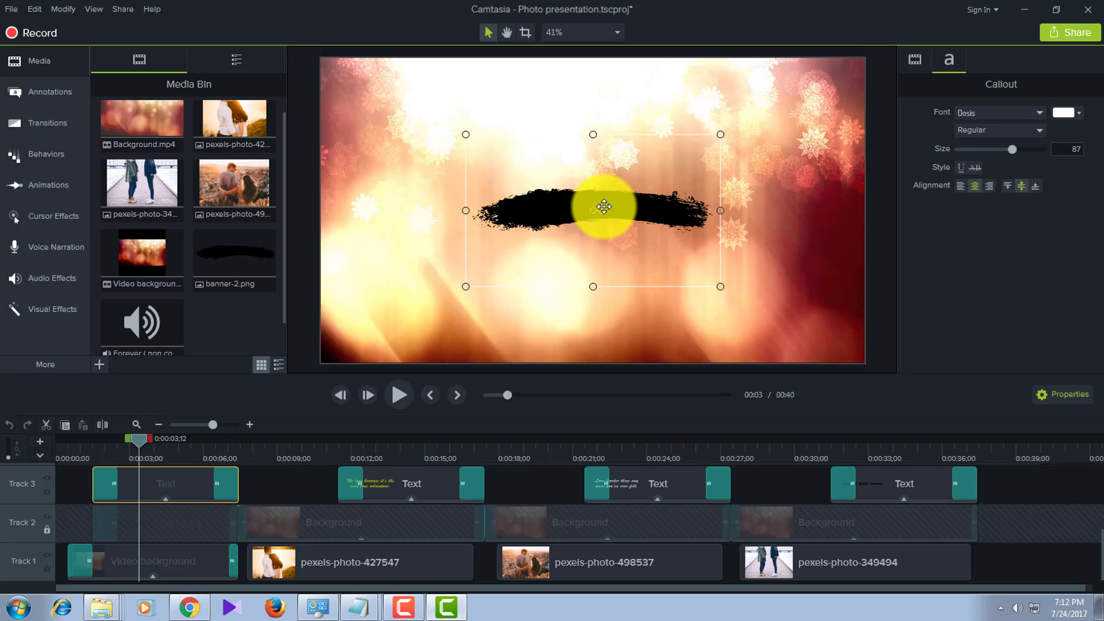
text(WEDDIN)
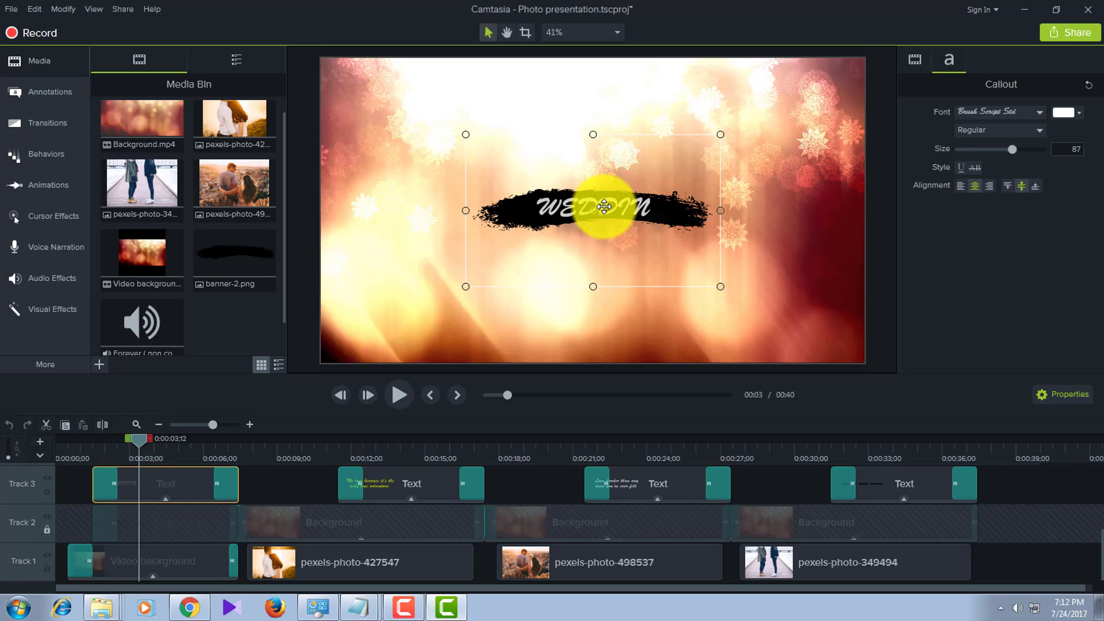
key(BackSpace)
key(BackSpace)
key(BackSpace)
key(BackSpace)
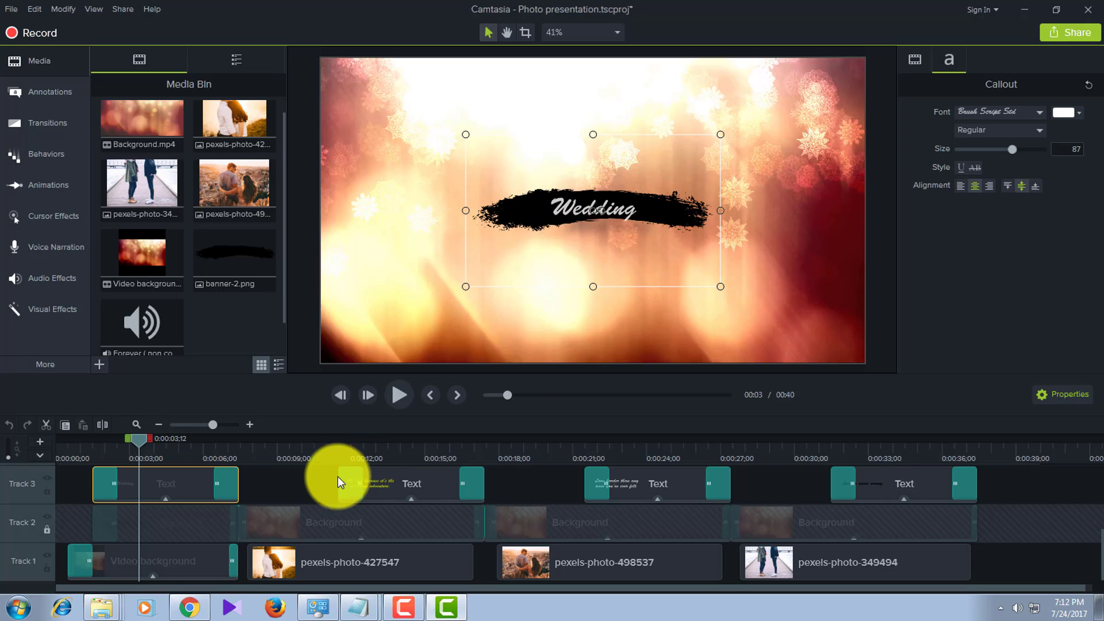
Move the preview to where the second caption, 'We love because it's the only true adventure.', shows.
click(306, 482)
drag(139, 440, 189, 441)
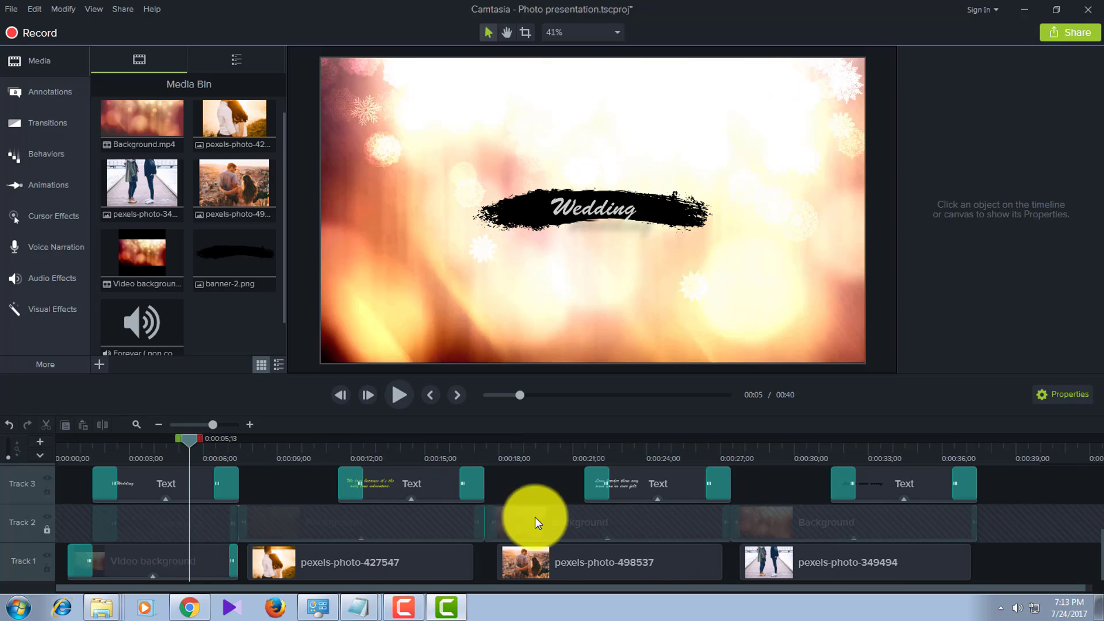
drag(192, 438, 247, 439)
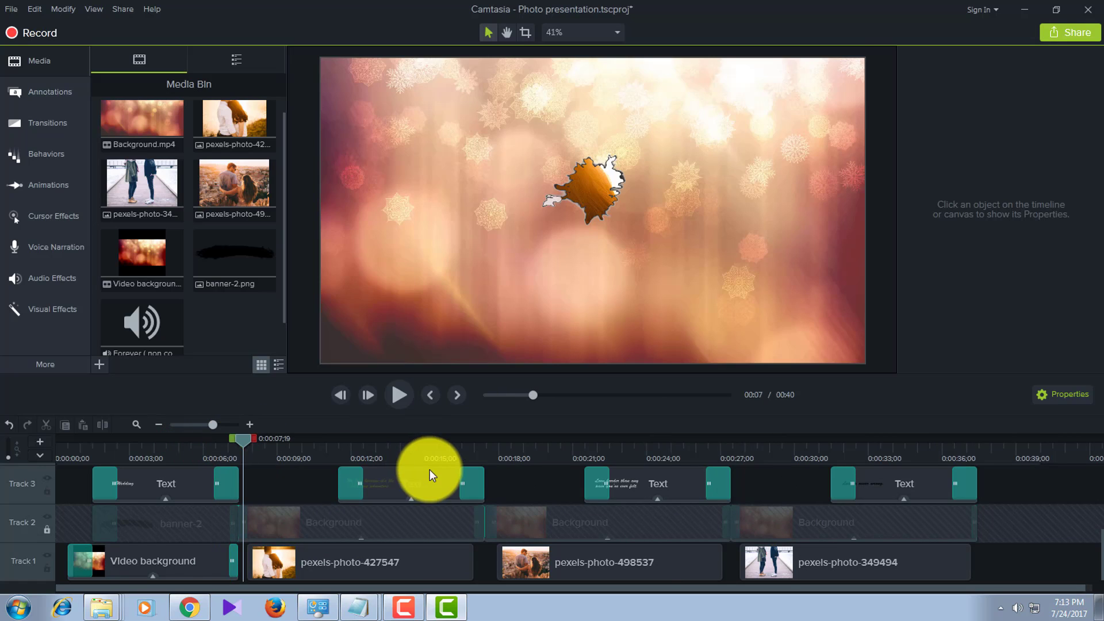
click(424, 474)
click(246, 440)
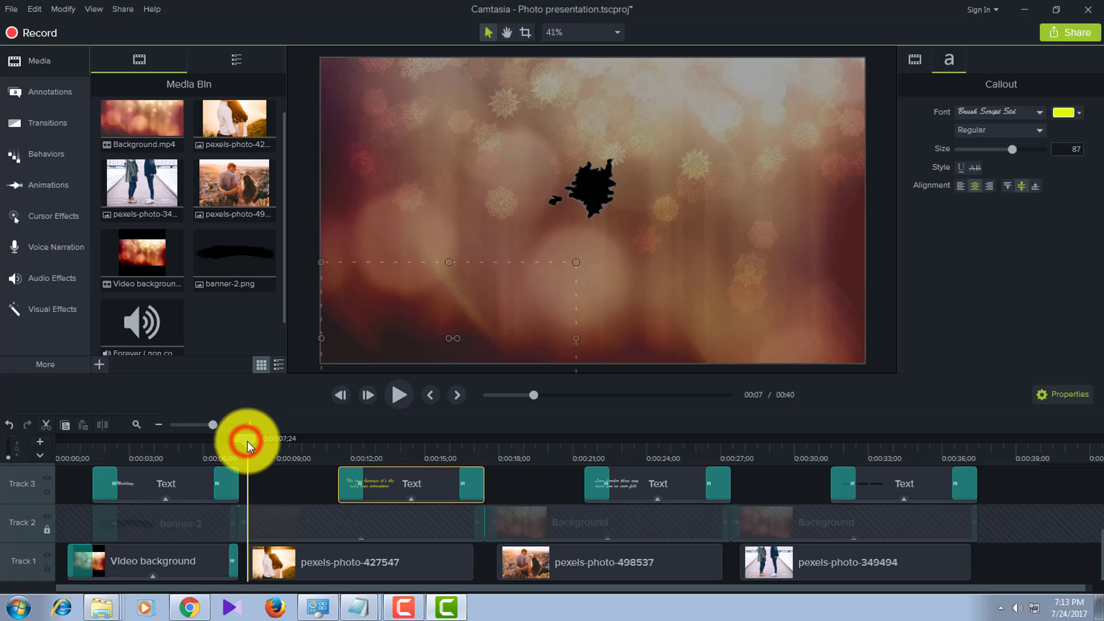
click(357, 449)
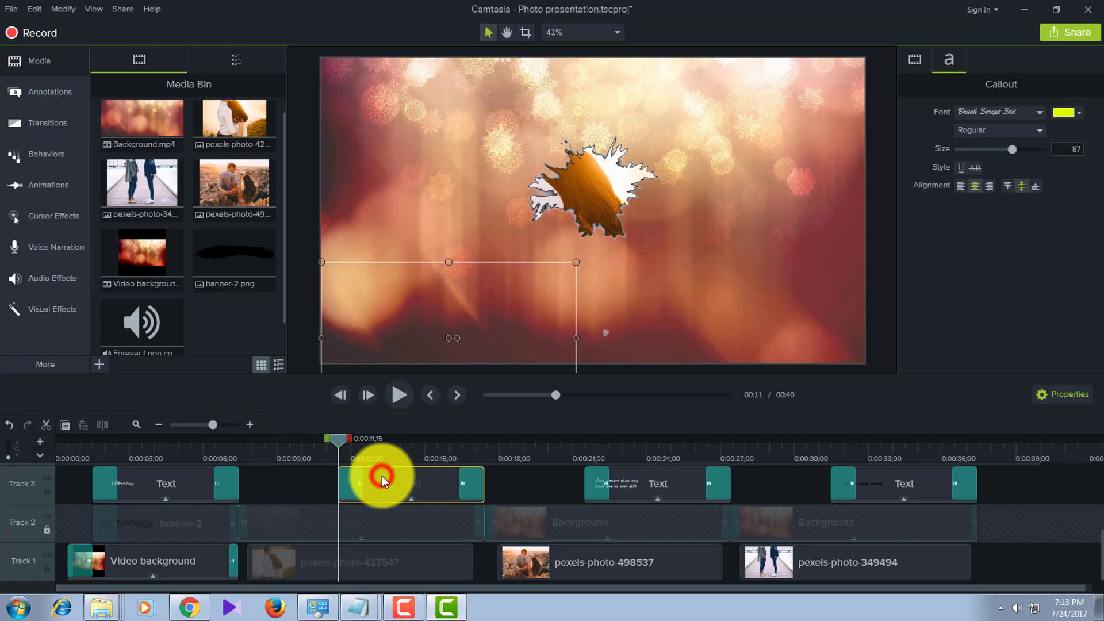
drag(338, 439, 387, 464)
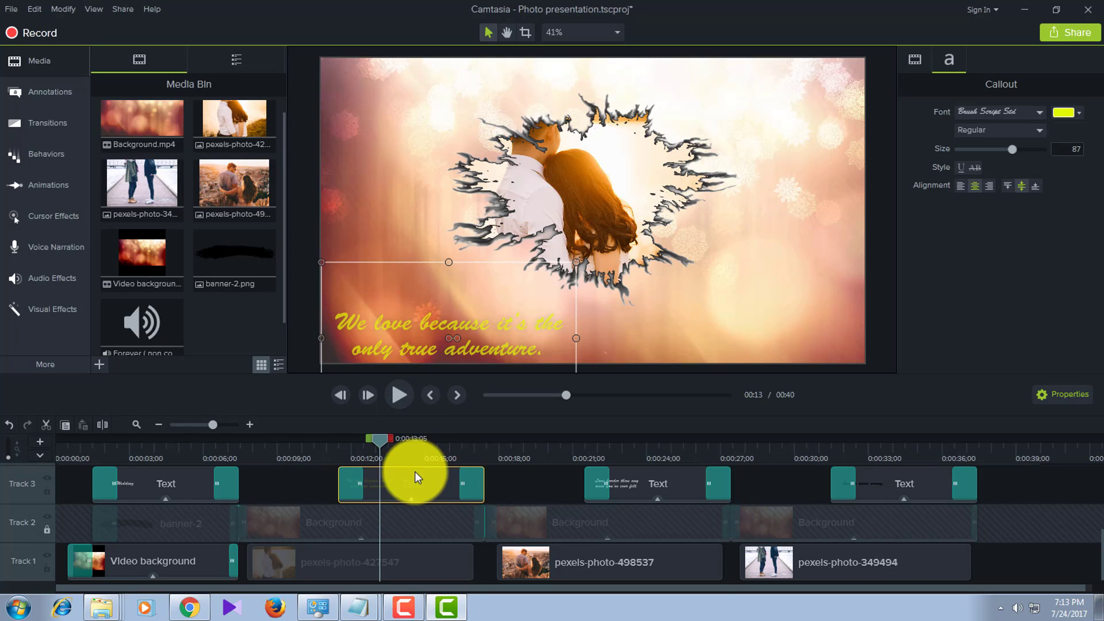
Delete the second caption's text, then select the pexels-photo-427547 photo clip.
double_click(427, 331)
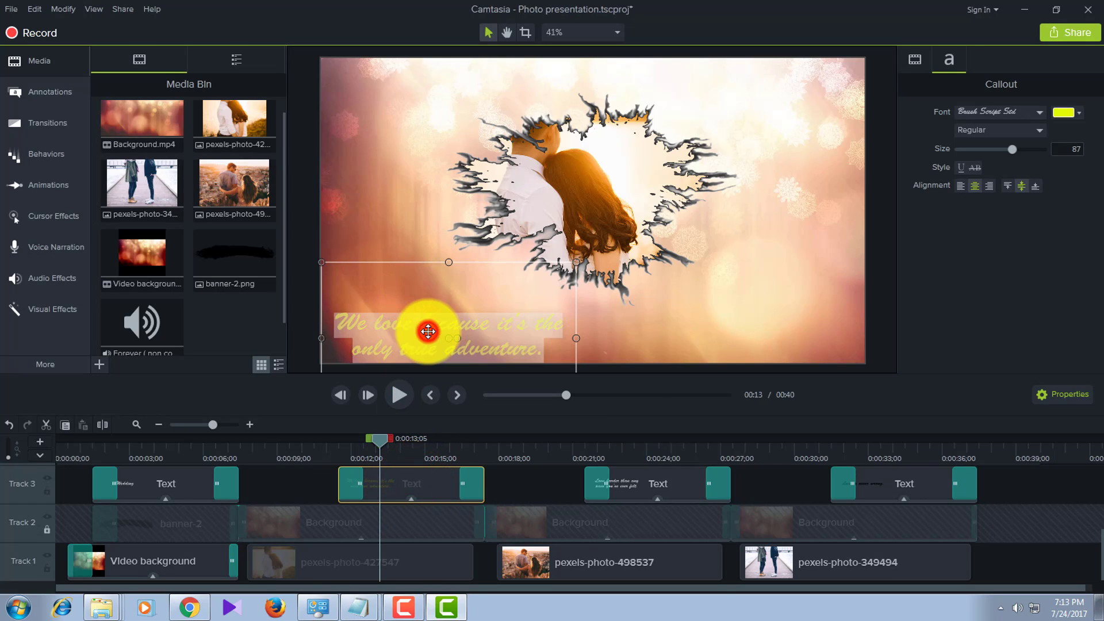
key(Delete)
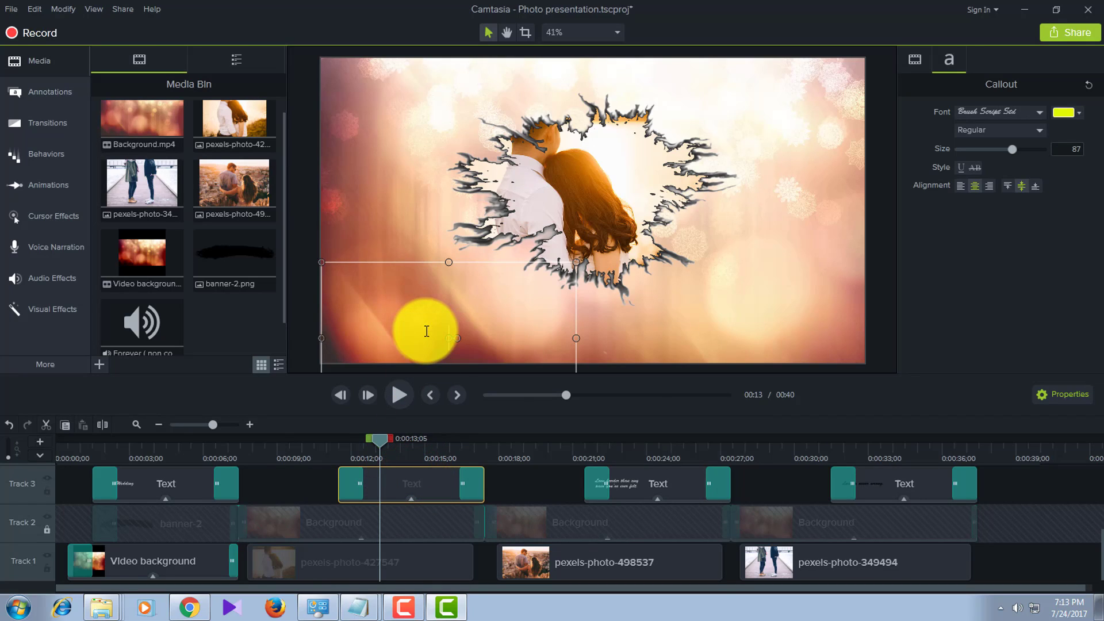
click(304, 482)
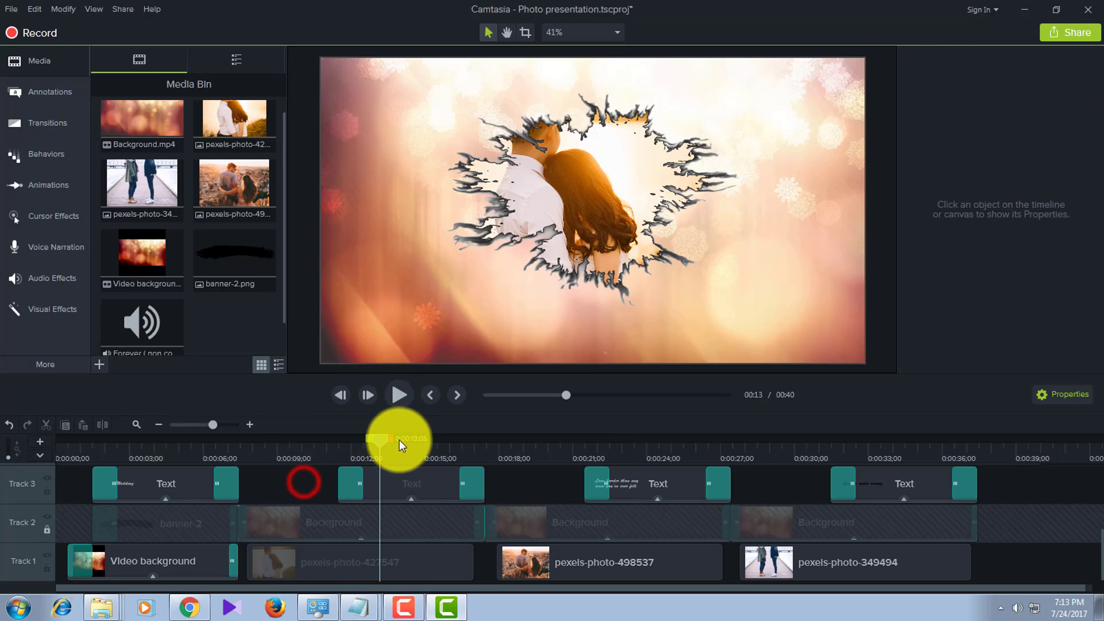
drag(385, 440, 371, 440)
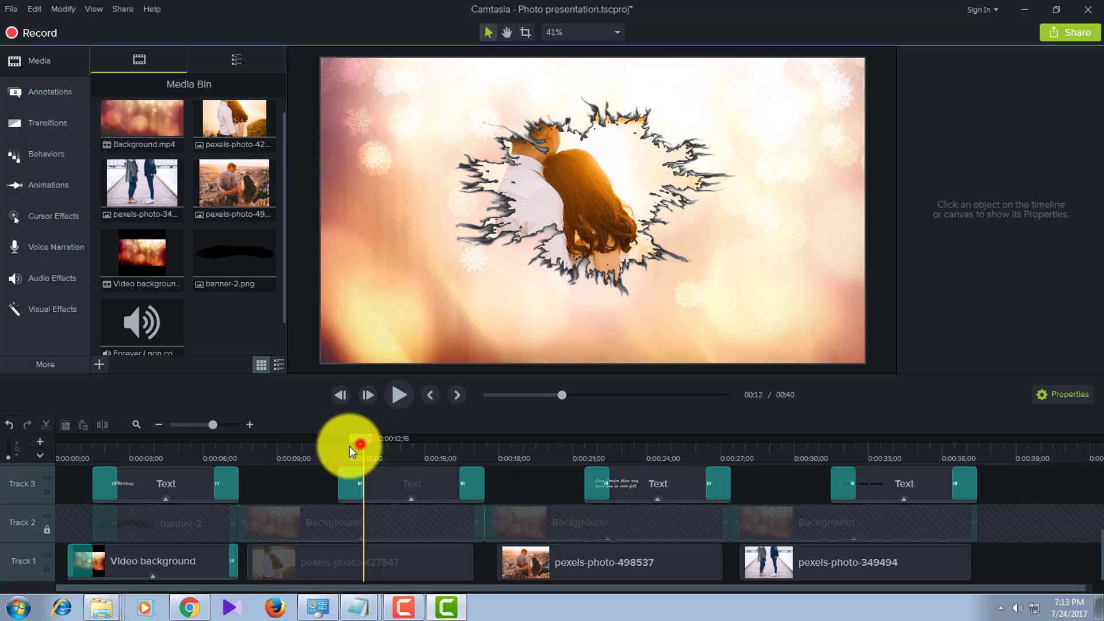
drag(350, 446, 328, 448)
click(339, 558)
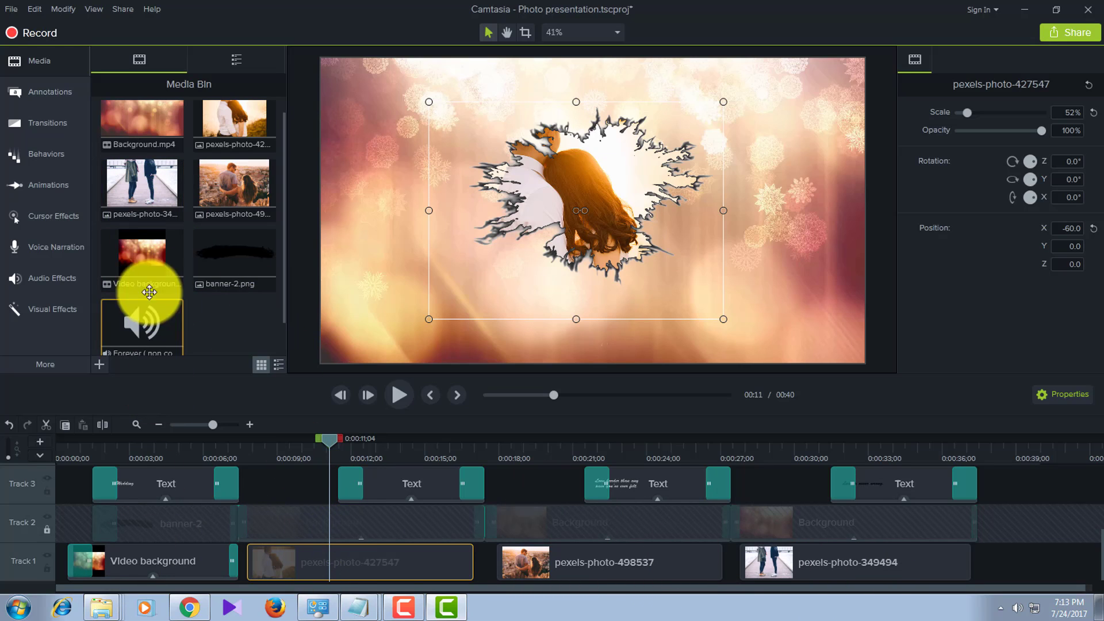
Update pexels-photo-427547's media, browsing to Pictures > Sample Pictures and choosing Chrysanthemum.
click(215, 325)
scroll(223, 134, up, 1)
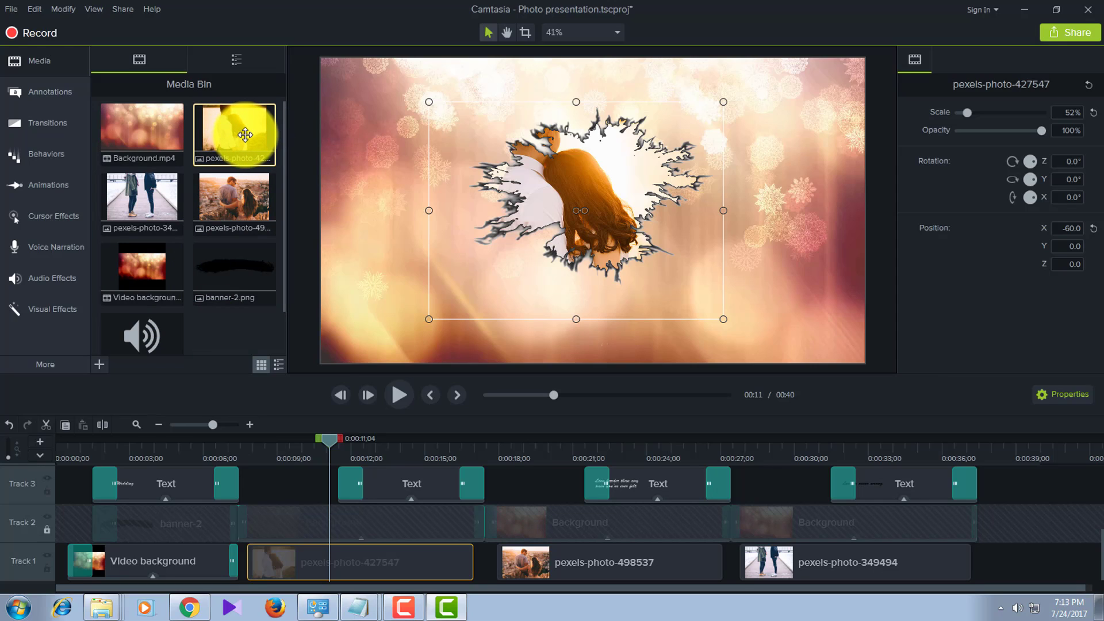
right_click(244, 135)
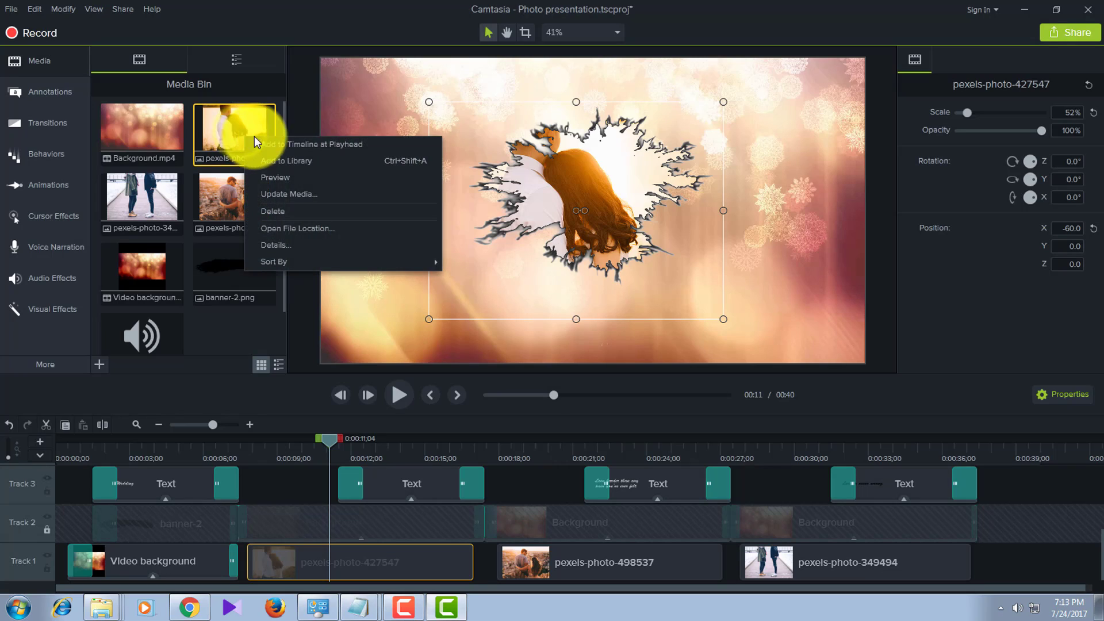
click(281, 193)
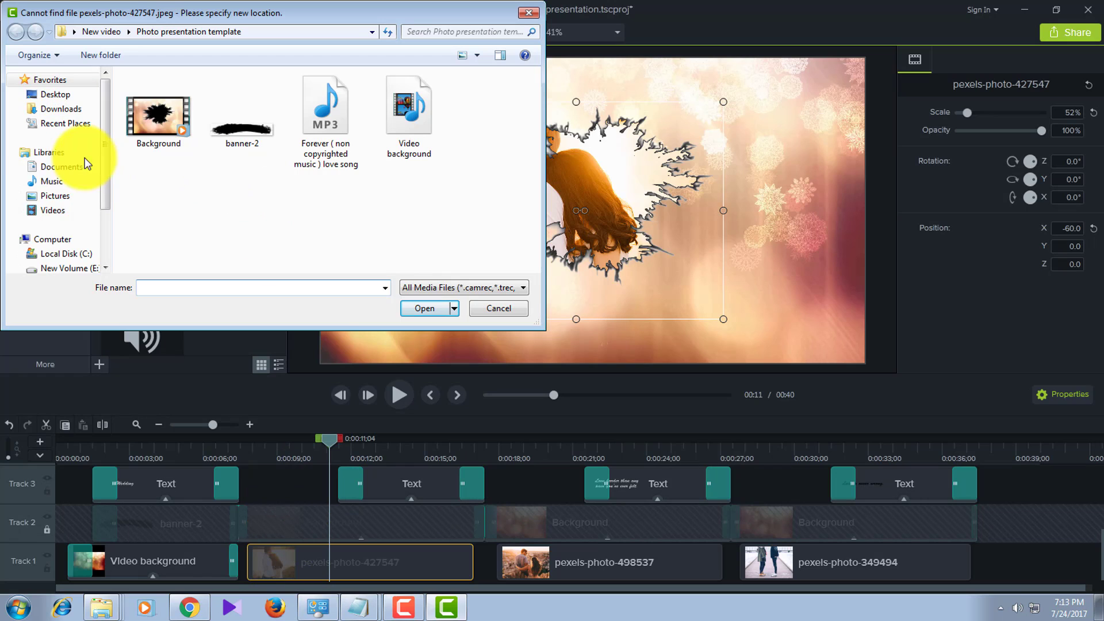
click(84, 114)
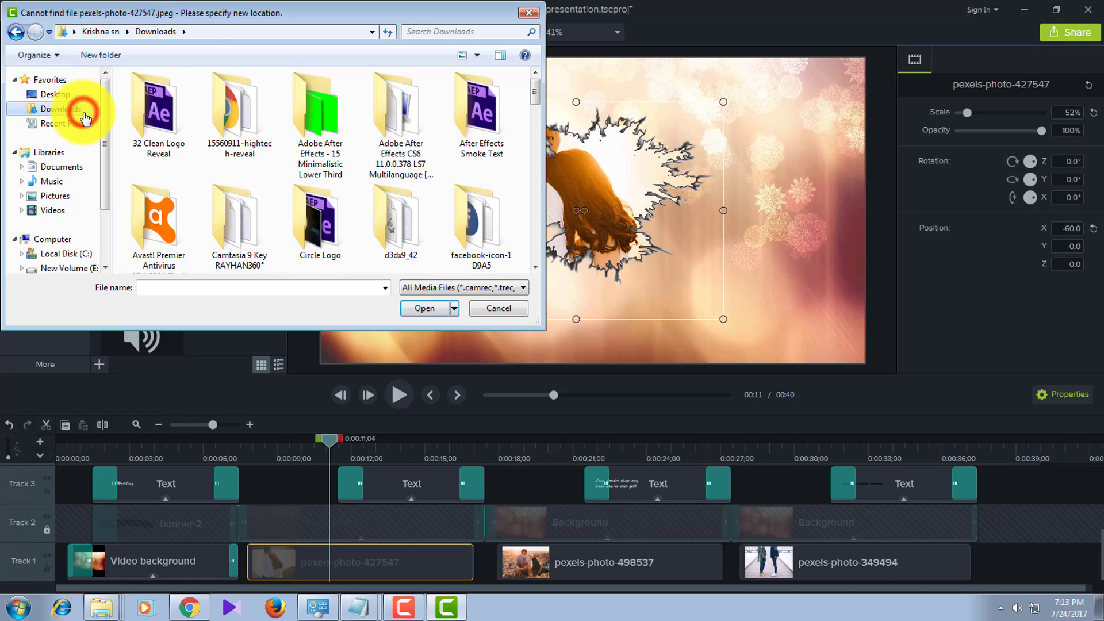
click(69, 170)
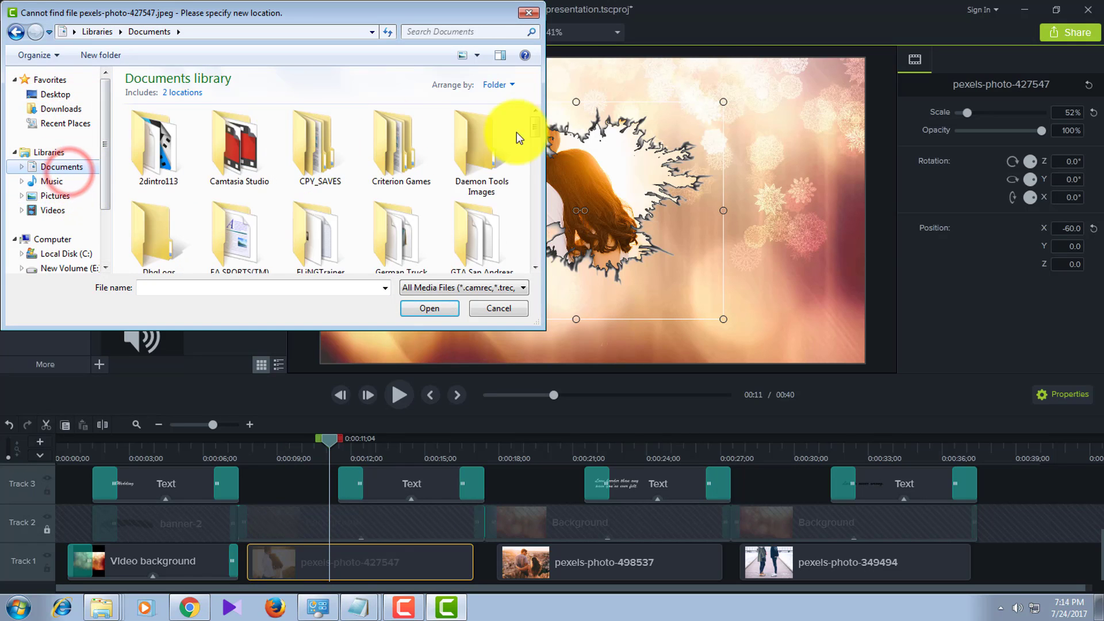
drag(533, 128, 532, 180)
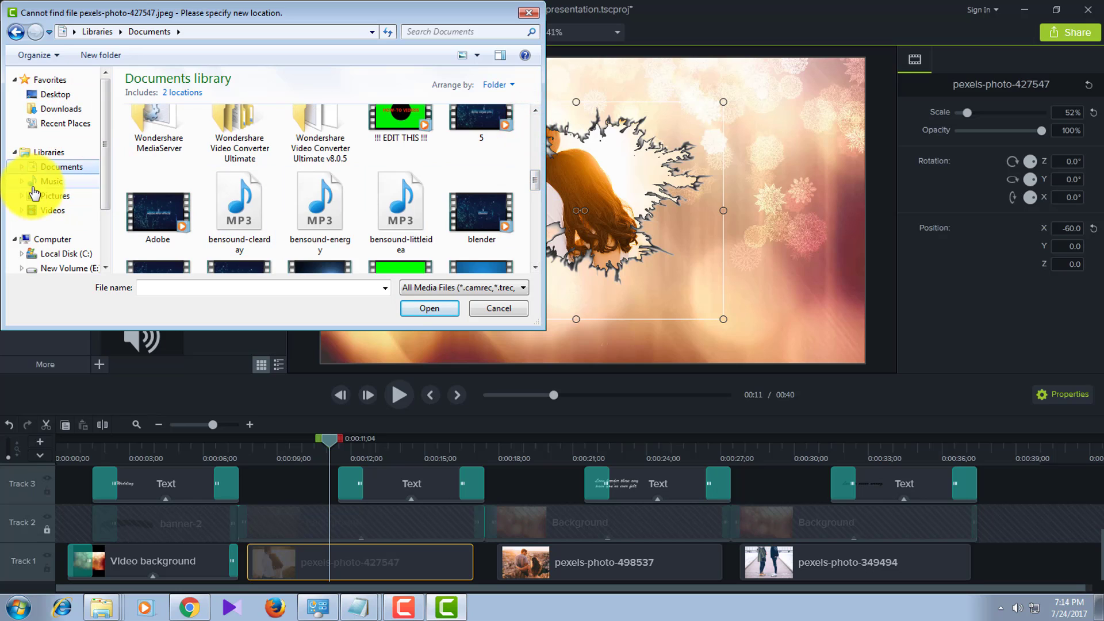
click(31, 181)
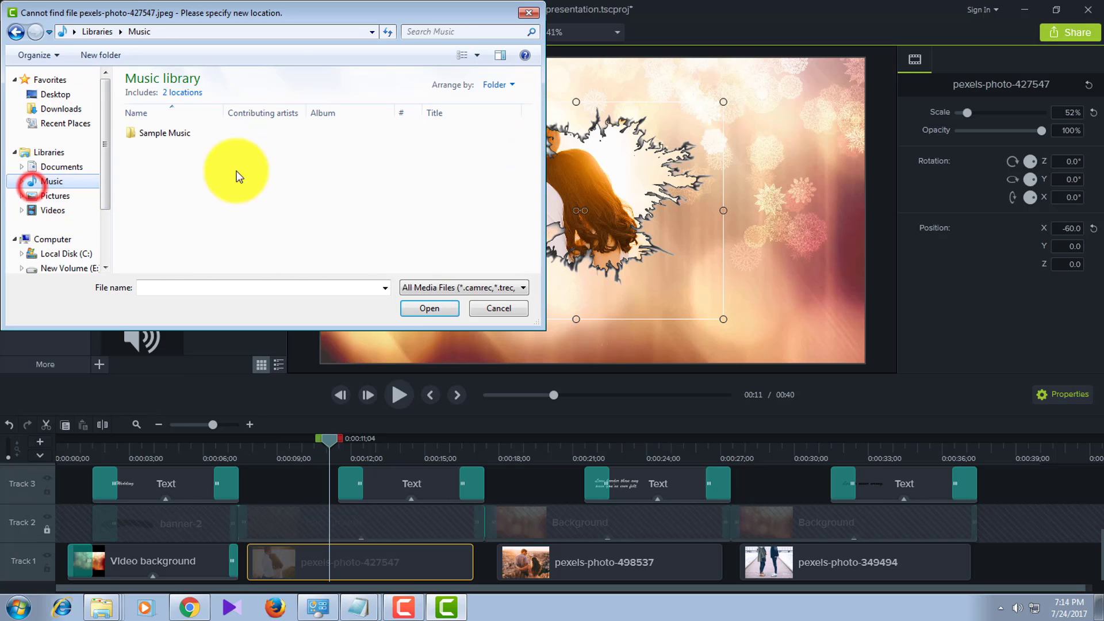
click(71, 197)
double_click(345, 144)
click(159, 138)
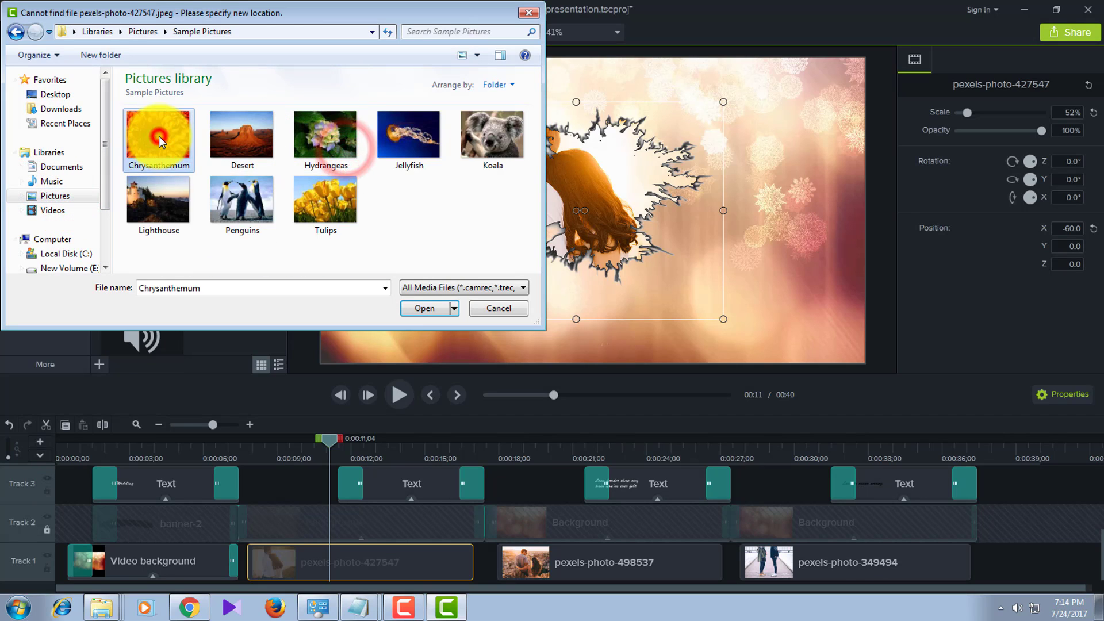
Confirm Chrysanthemum as the replacement photo and lock Tracks 2 and 3.
click(412, 310)
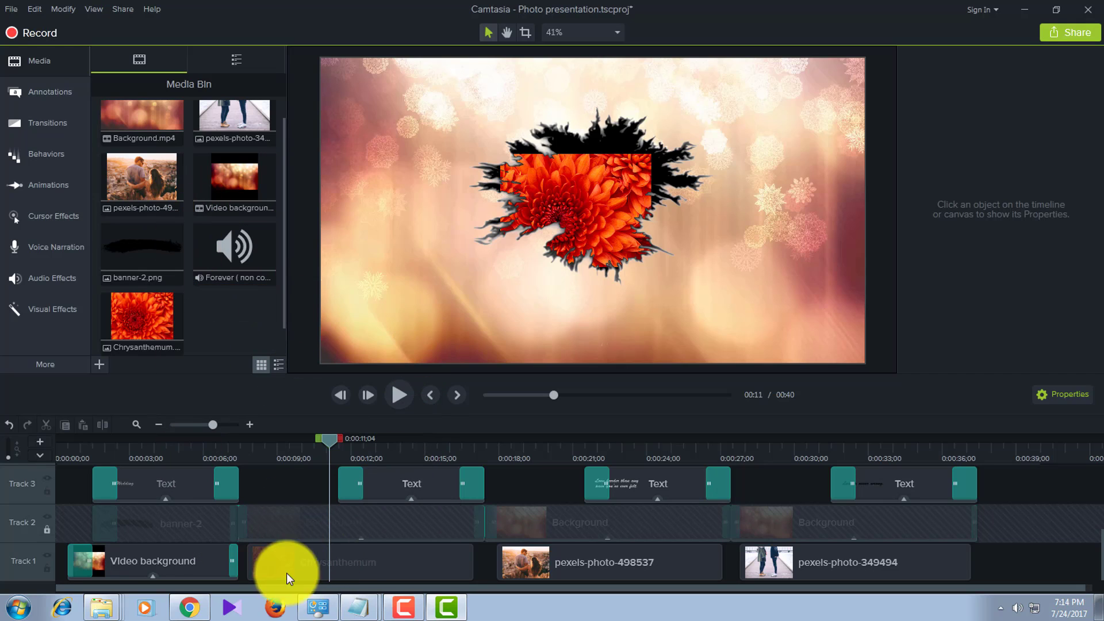
click(313, 565)
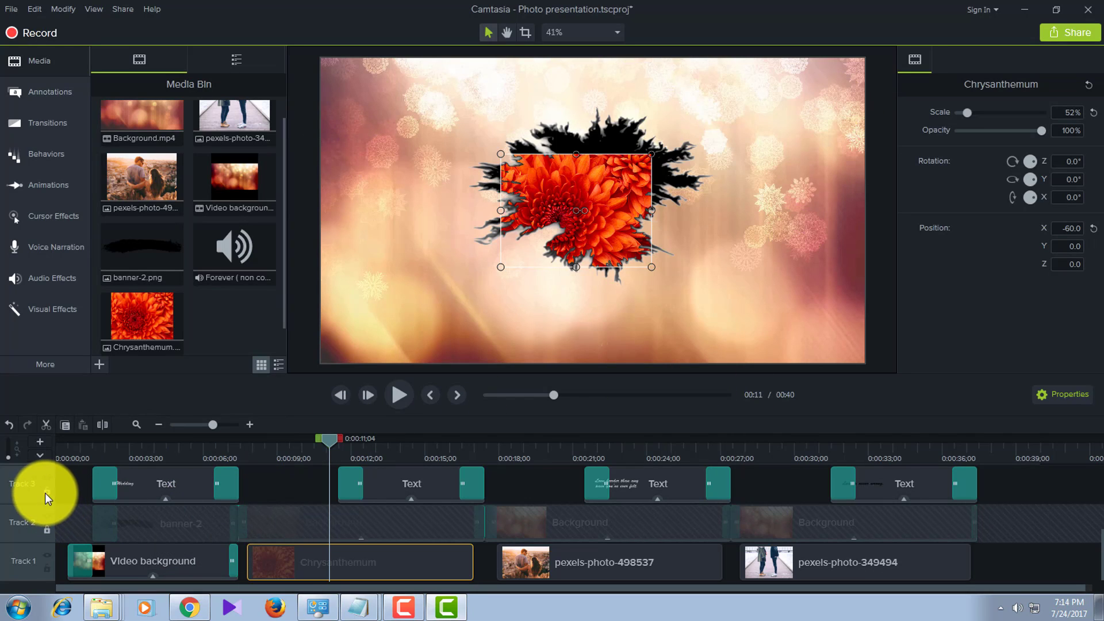
click(47, 530)
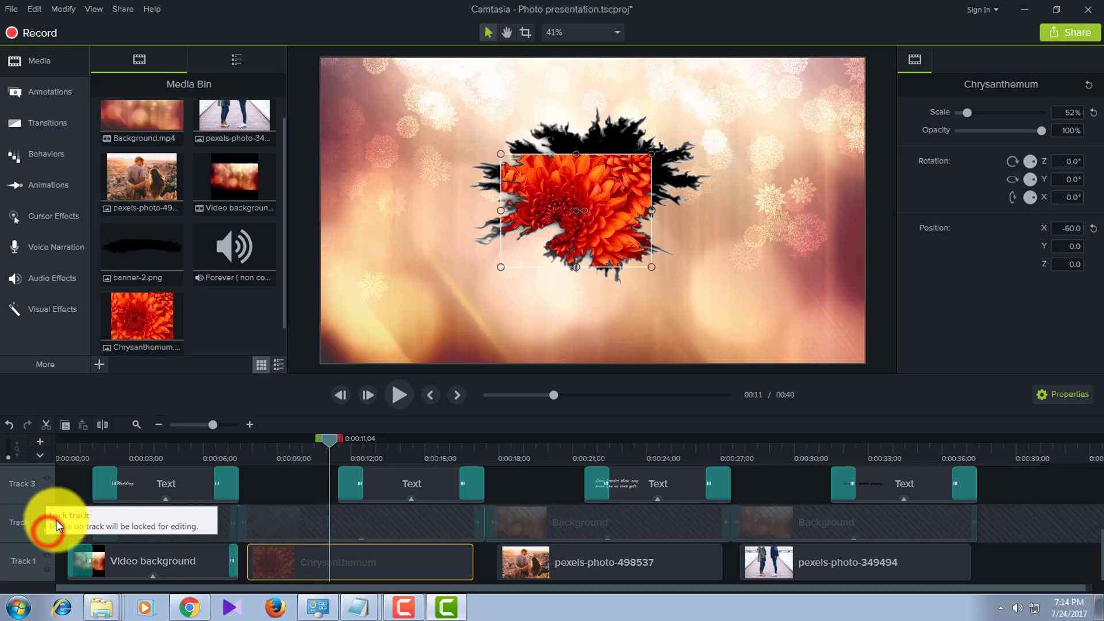
click(47, 492)
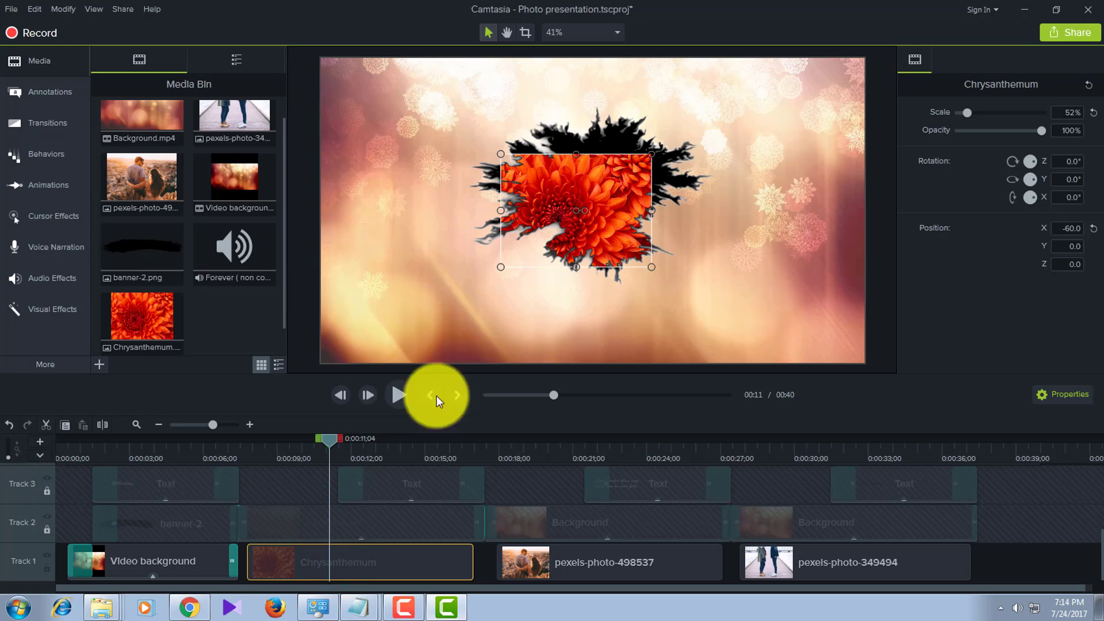
Enlarge the Chrysanthemum to about 88% and recentre it to fill the frame.
drag(500, 268, 444, 309)
drag(664, 151, 725, 103)
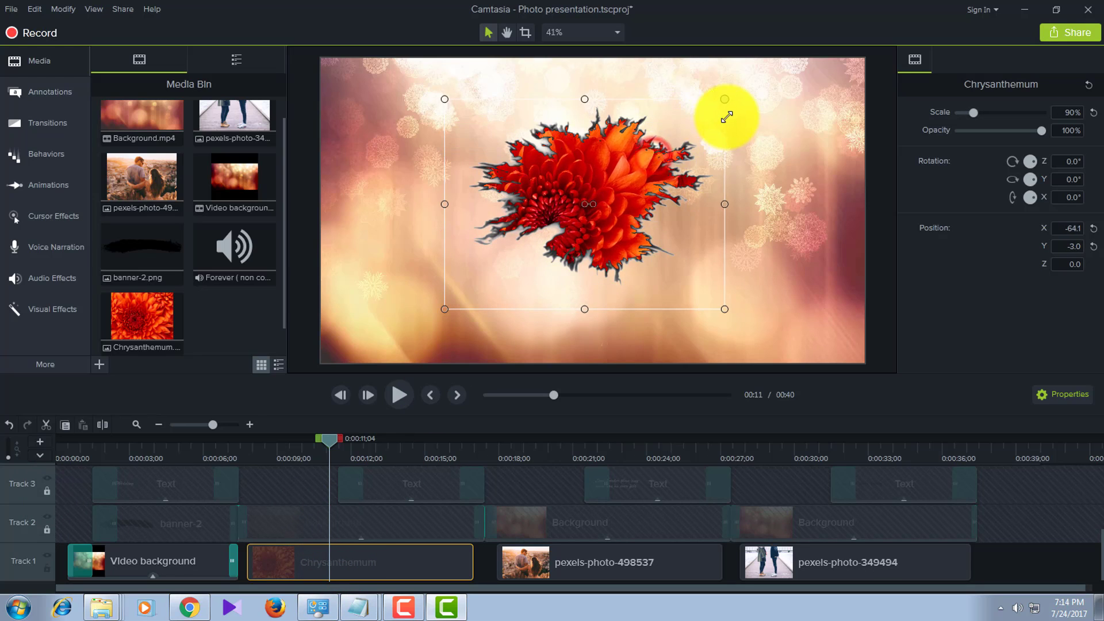
drag(441, 311, 512, 280)
drag(572, 244, 569, 249)
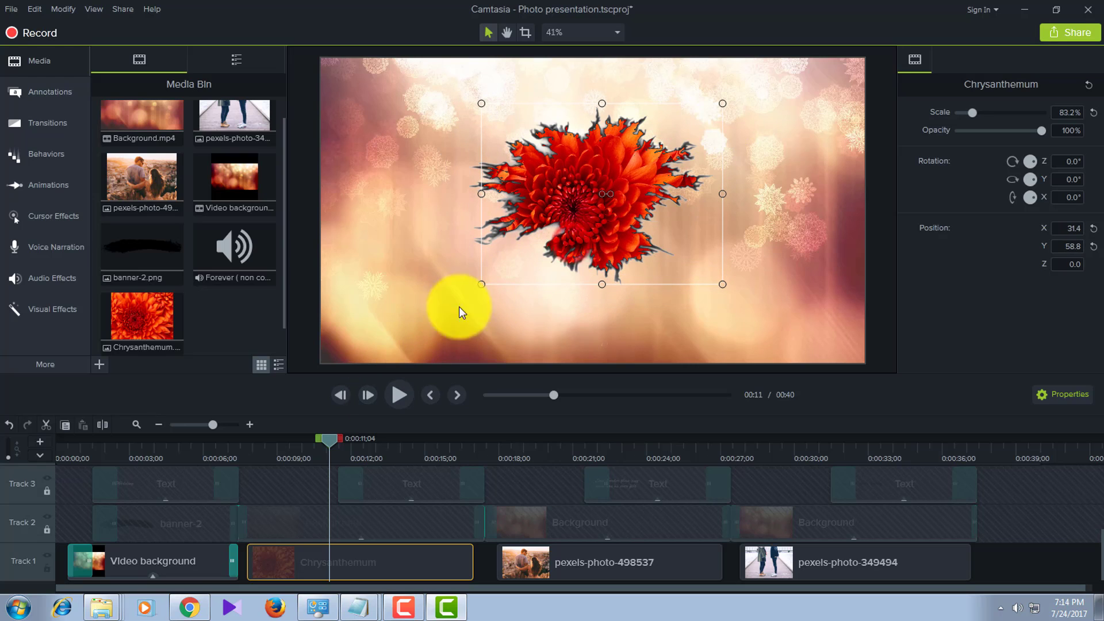
drag(345, 439, 427, 440)
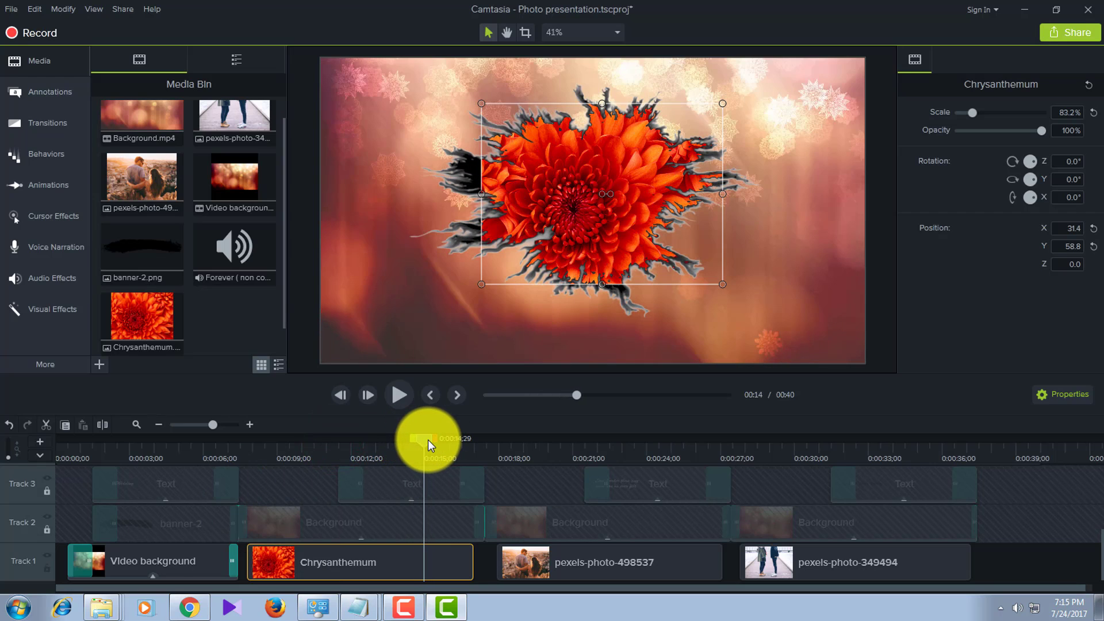
mouse_move(478, 284)
mouse_down()
mouse_move(446, 297)
mouse_move(468, 292)
mouse_up()
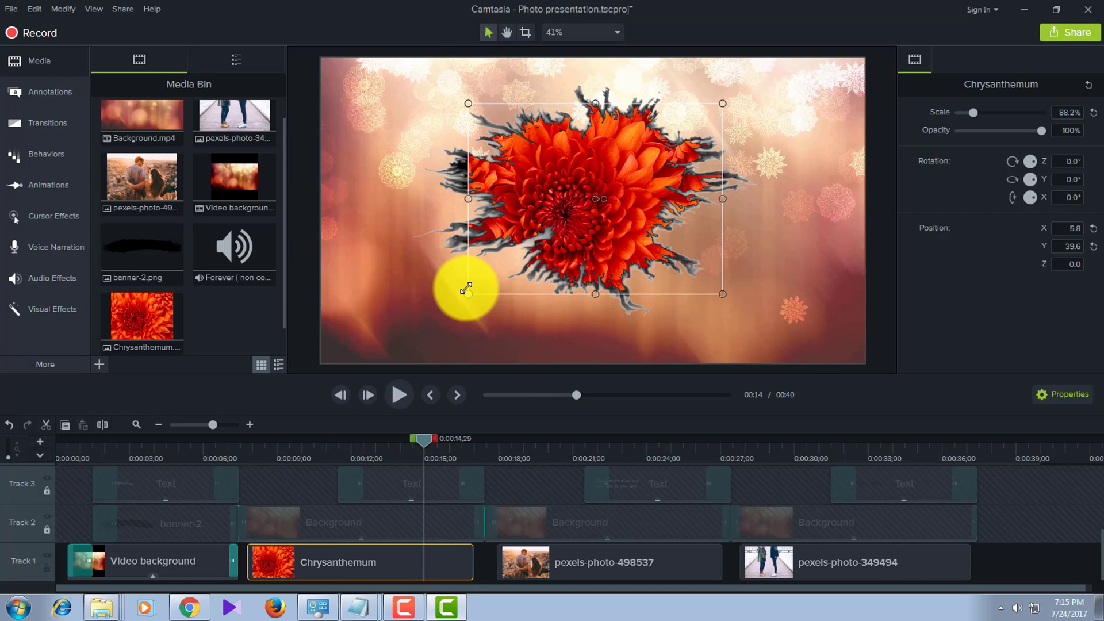
click(533, 574)
drag(426, 439, 460, 439)
drag(522, 470, 538, 471)
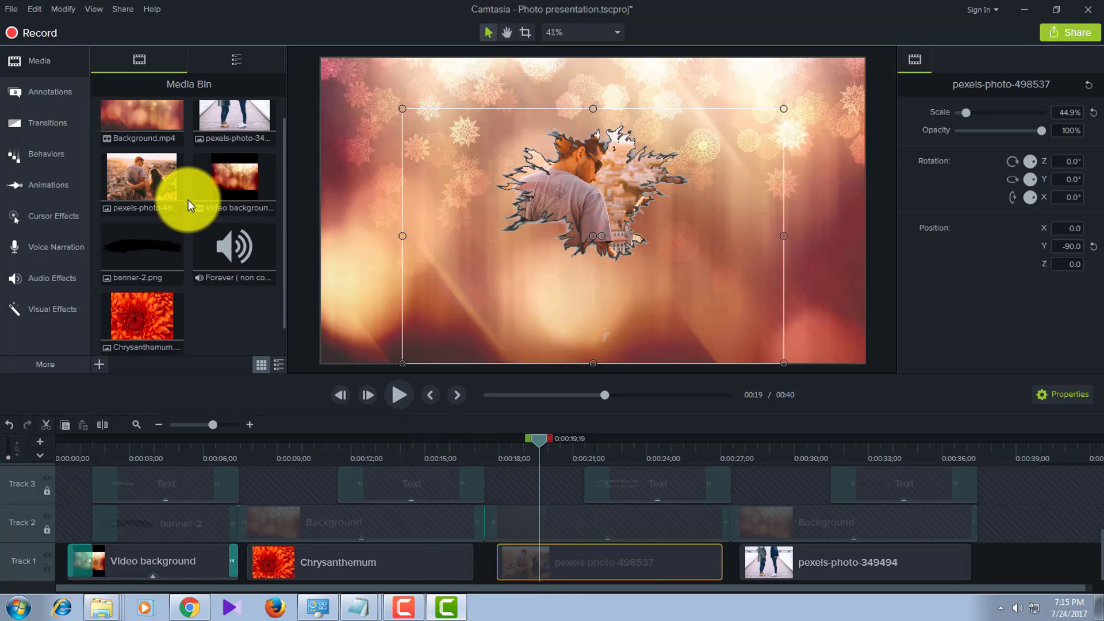
click(153, 183)
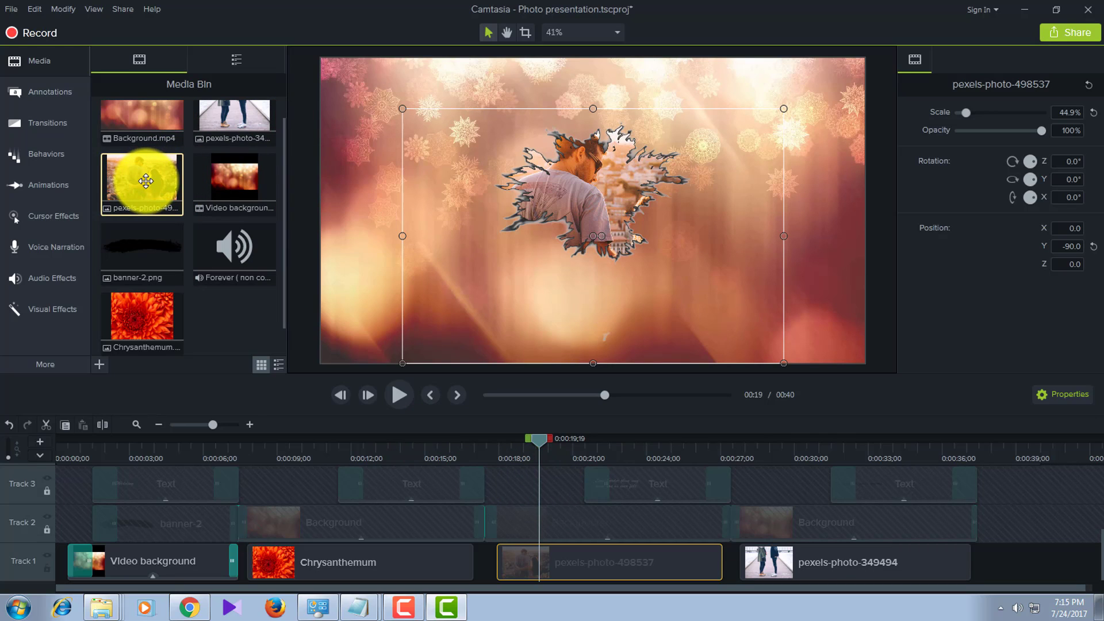
right_click(146, 181)
click(206, 242)
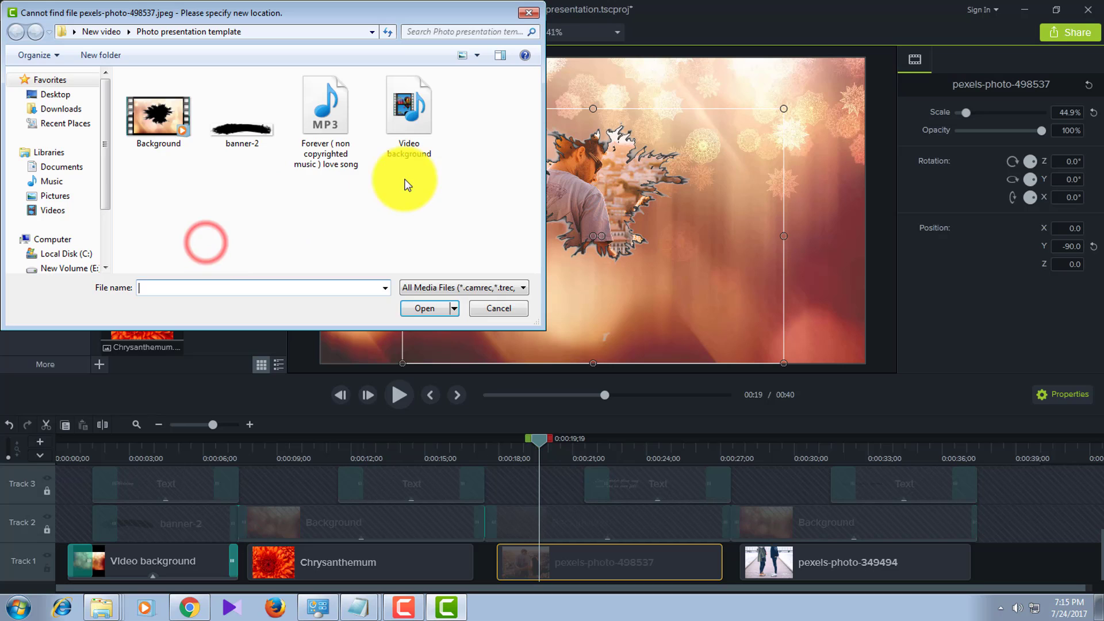
click(51, 109)
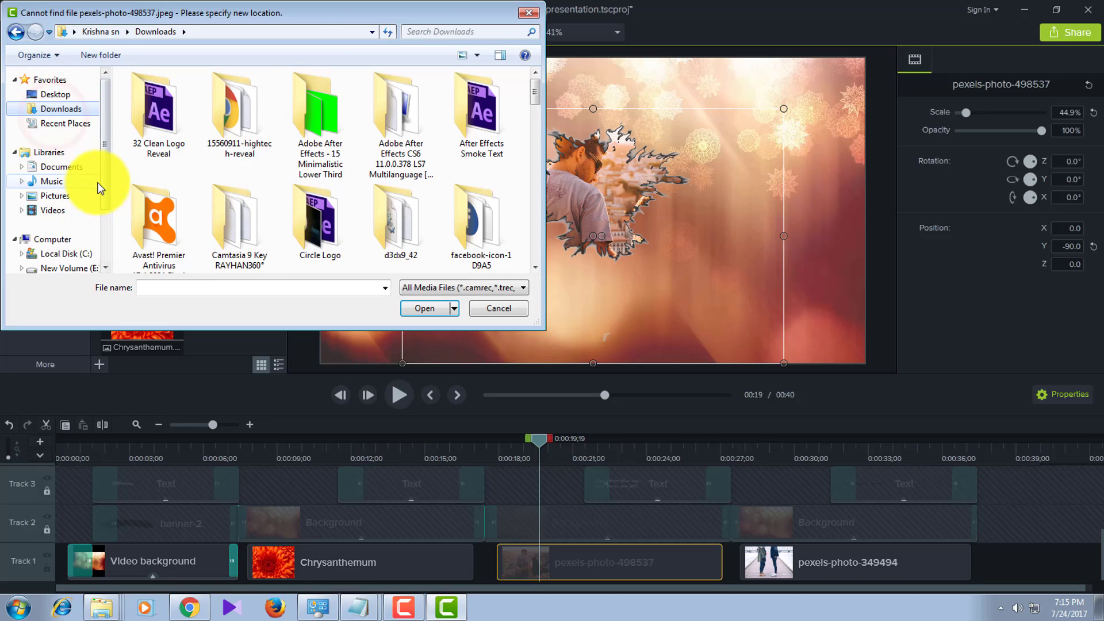
click(524, 13)
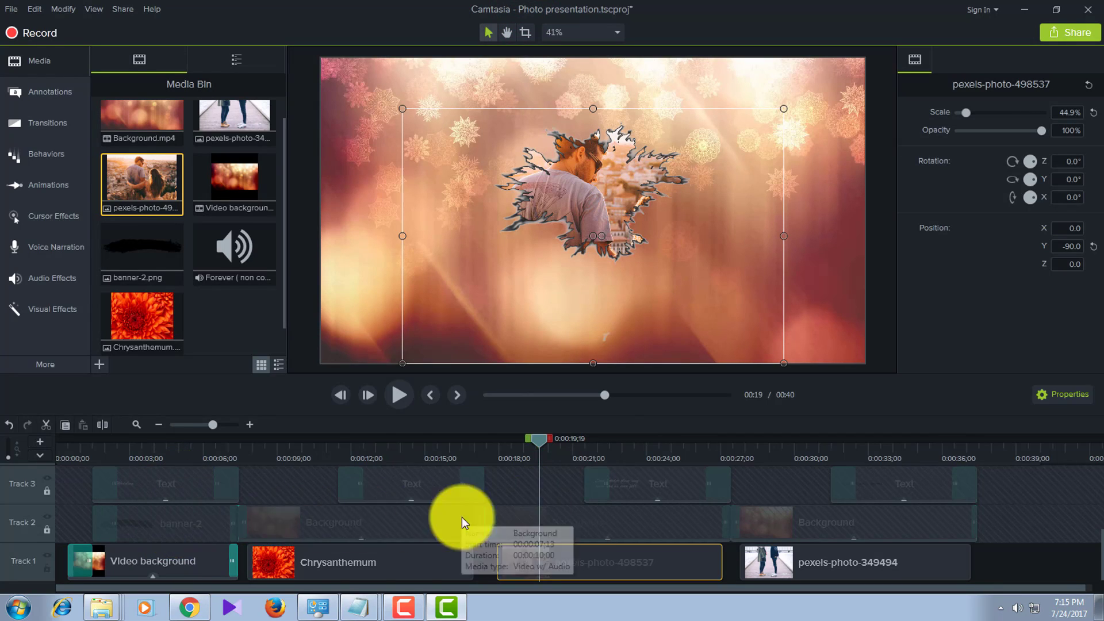
drag(538, 440, 857, 446)
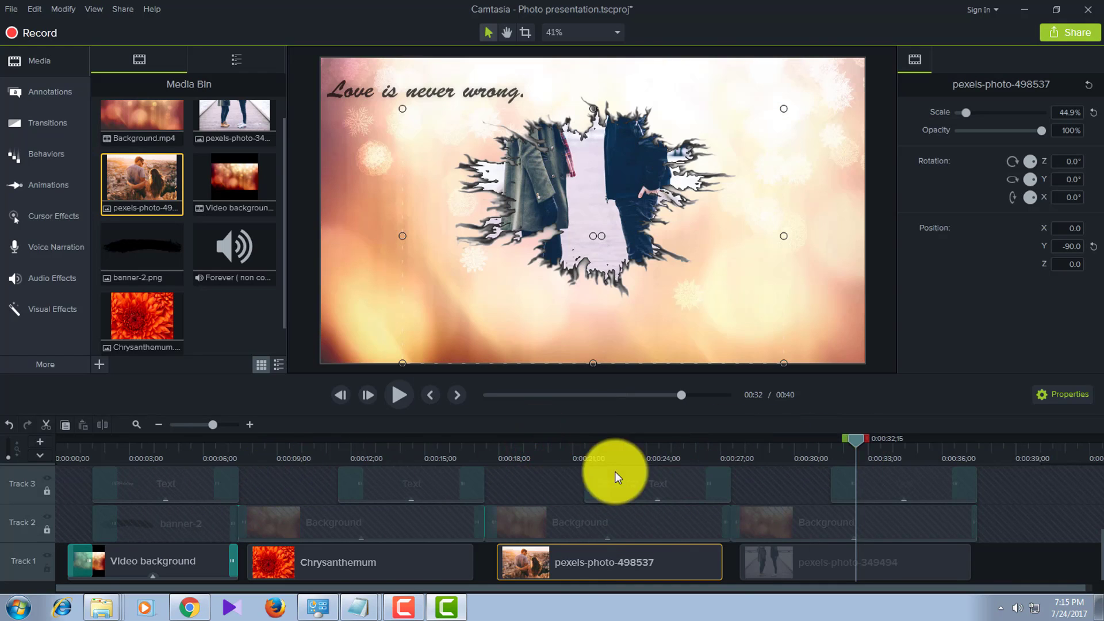
Unlock Track 3 so its caption clips are editable, leaving Track 2 locked.
click(676, 476)
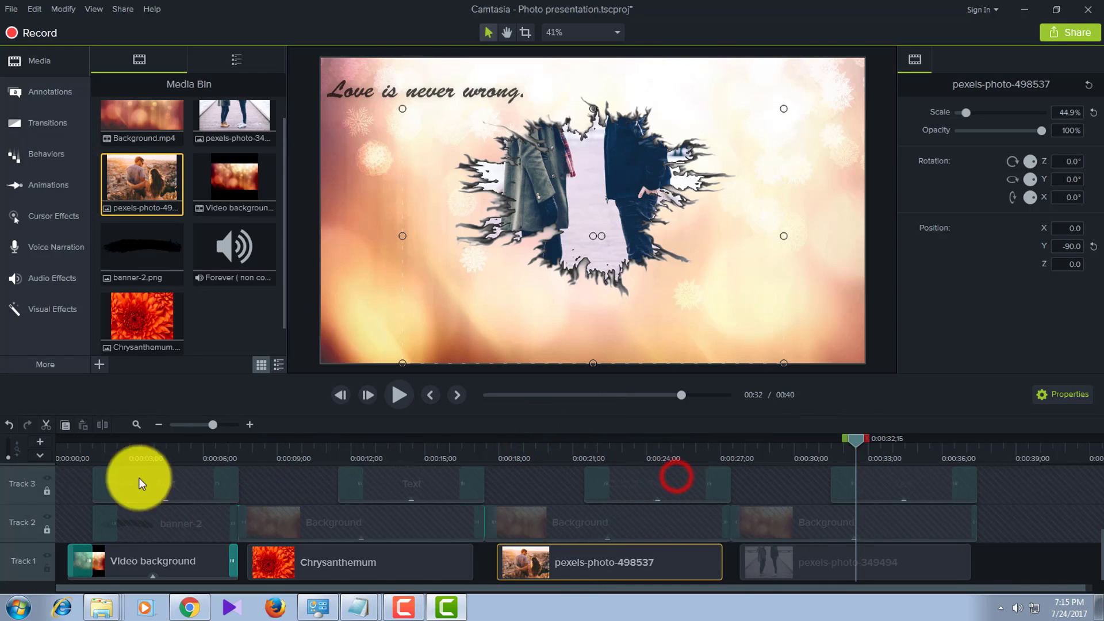
click(44, 490)
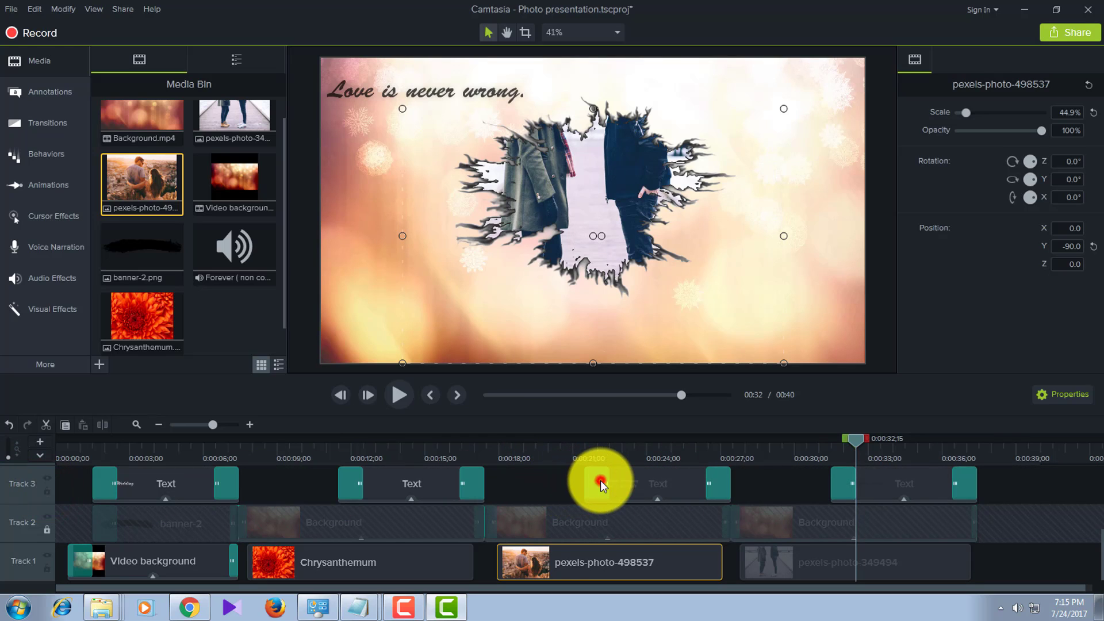
click(598, 482)
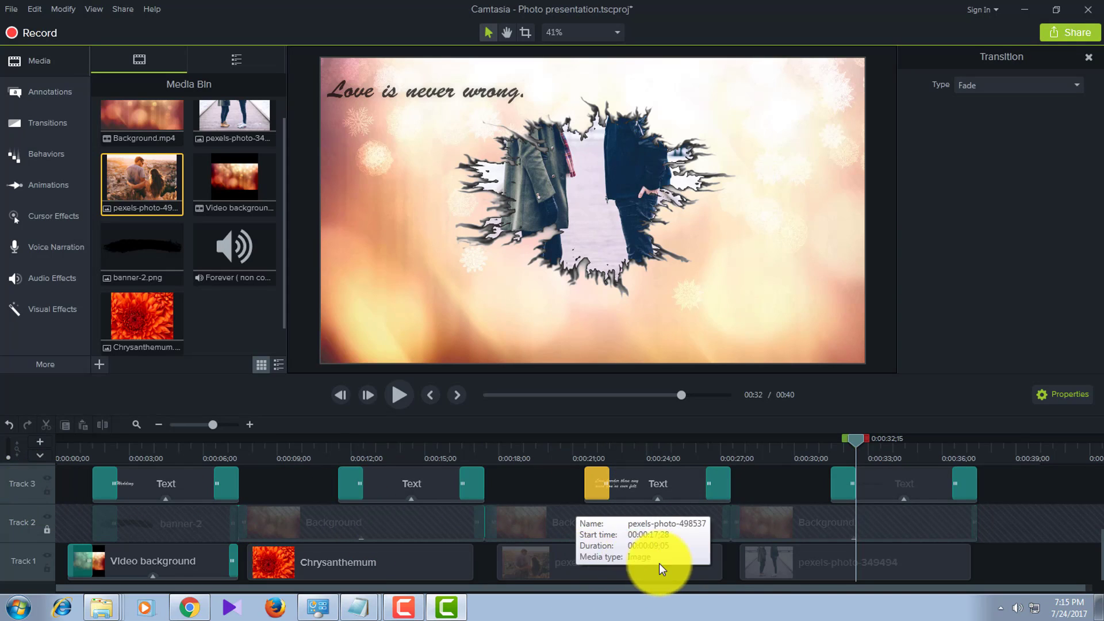
click(47, 491)
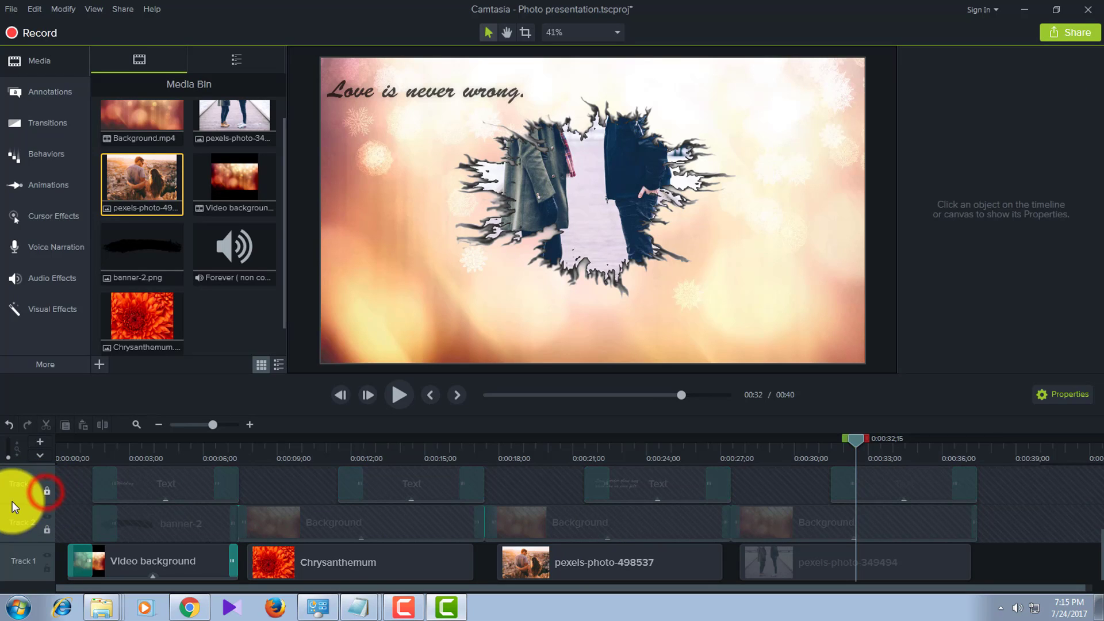
click(47, 490)
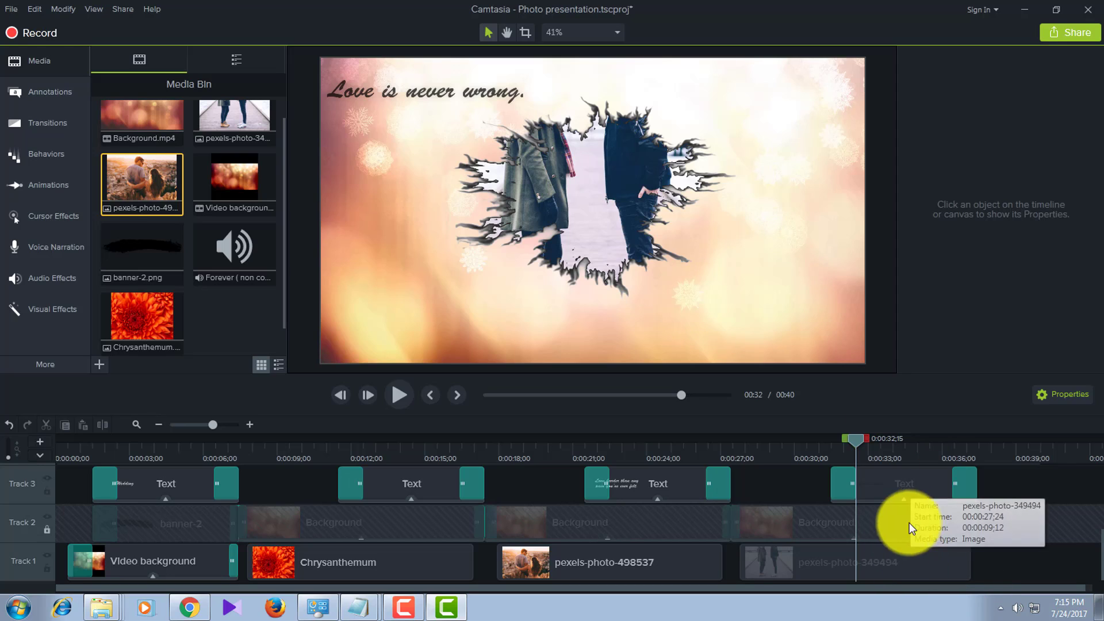
Advance the preview to 35 seconds and unlock the background track.
drag(877, 439, 908, 443)
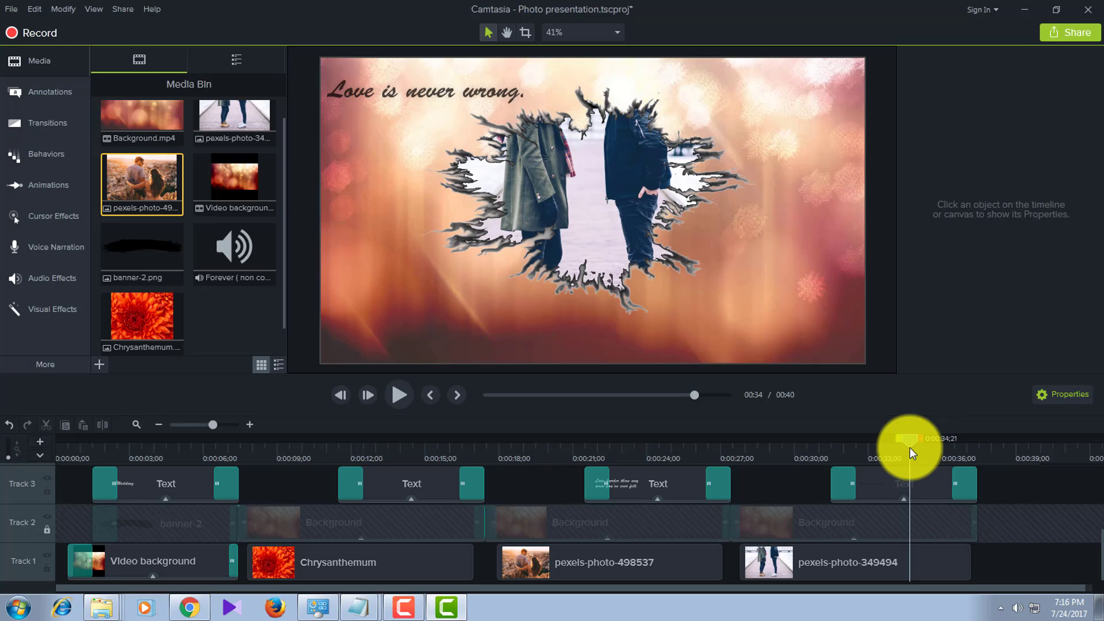
drag(909, 447, 916, 447)
click(875, 523)
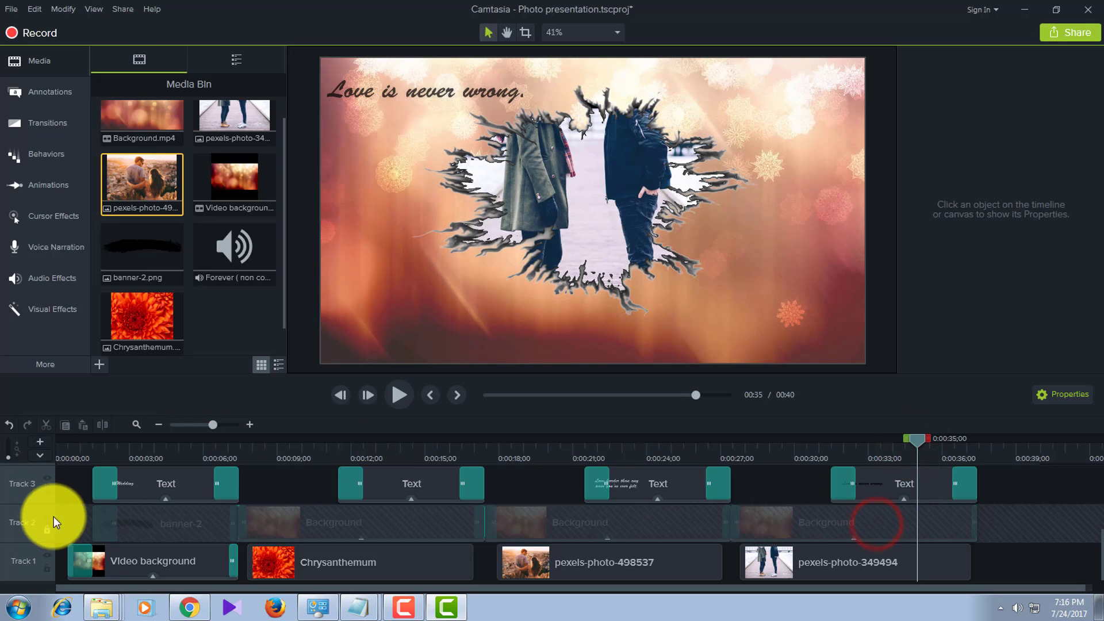
click(47, 529)
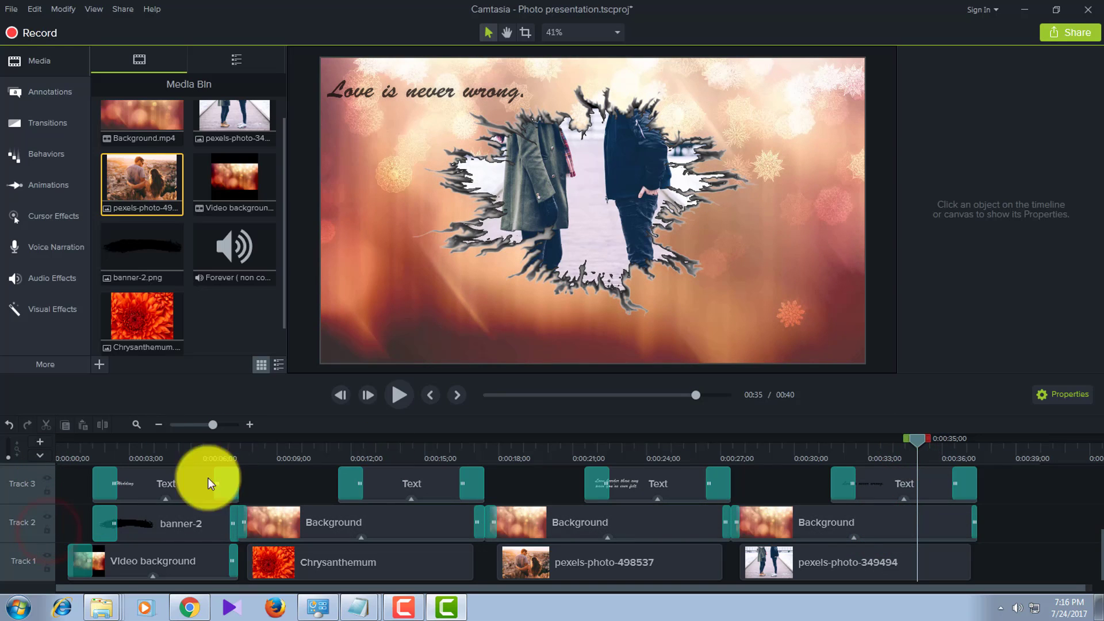
Select the last caption Text and Background clips together and copy them.
click(841, 525)
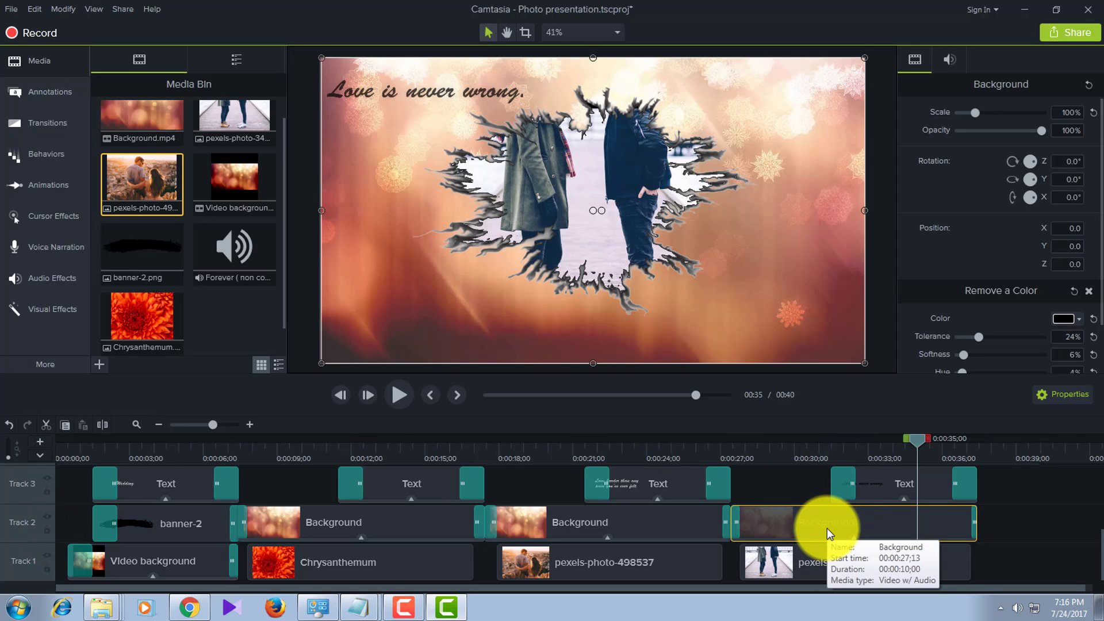
click(891, 471)
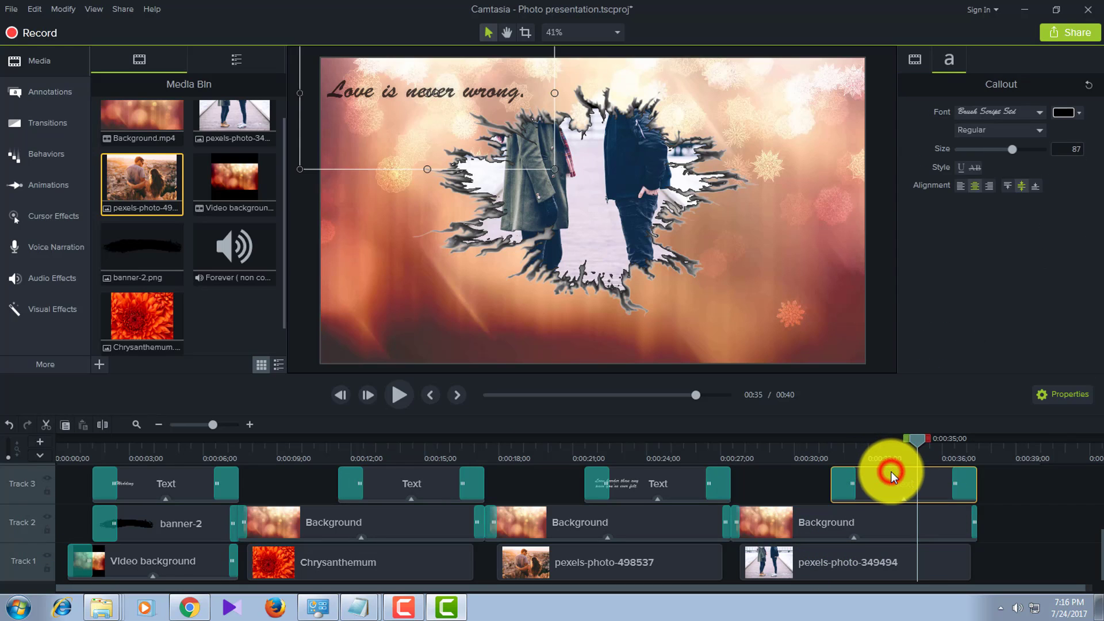
ctrl+click(875, 515)
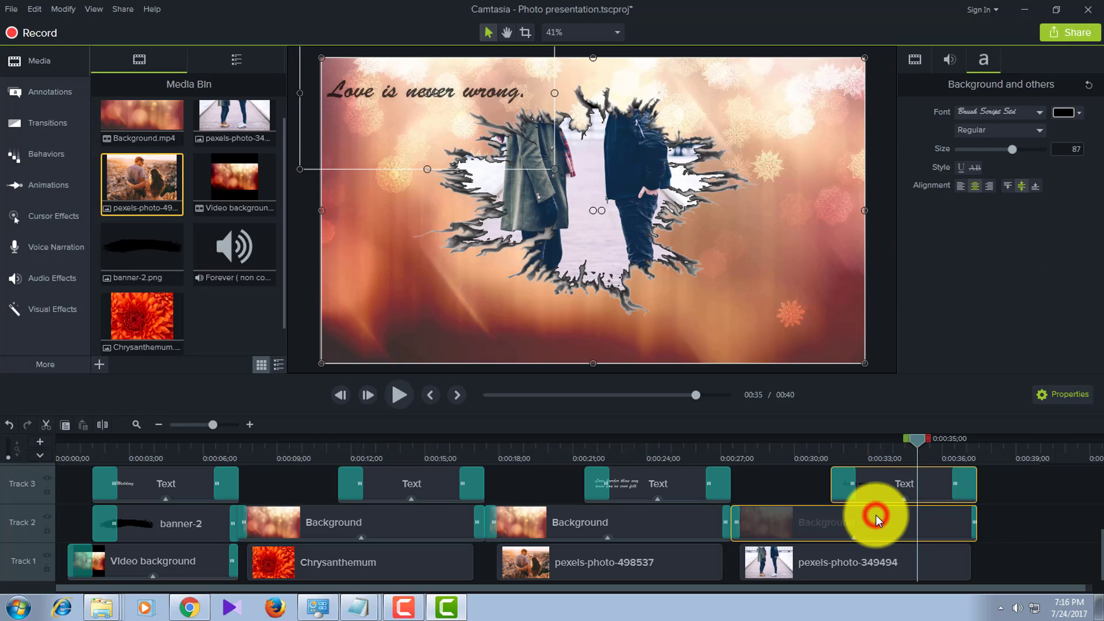
key(ctrl+c)
click(878, 517)
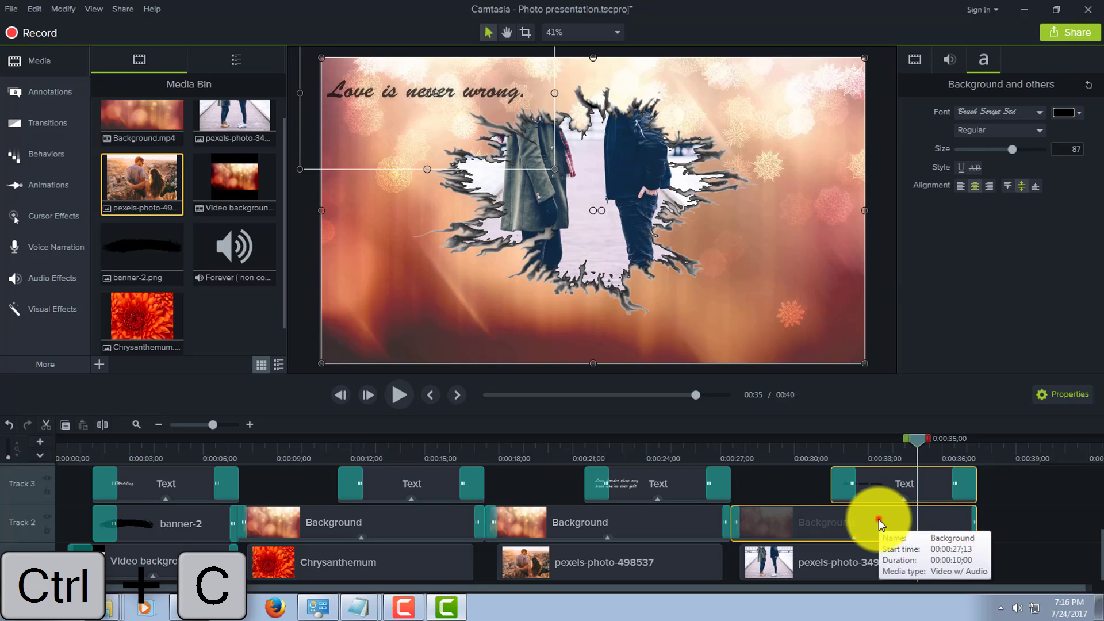
click(904, 478)
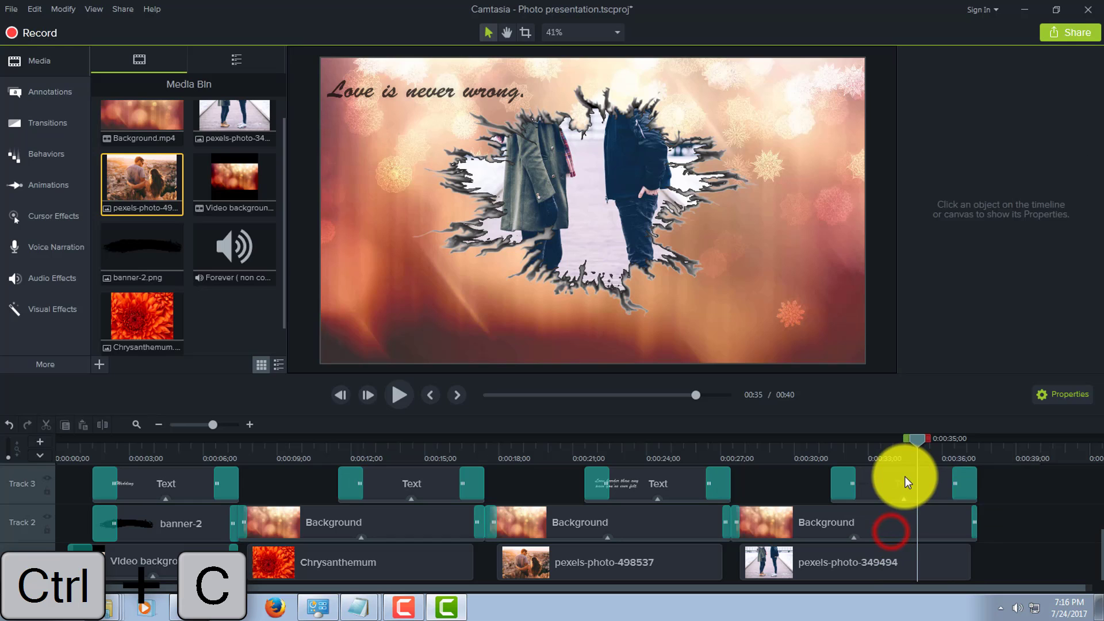
ctrl+click(897, 509)
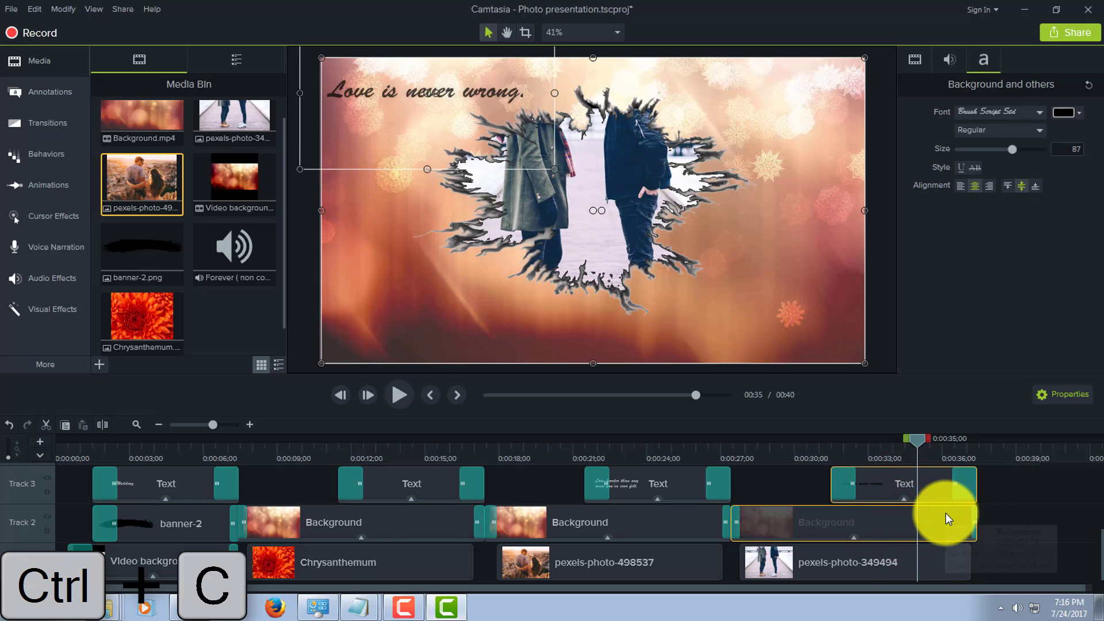
Paste the copied clips at the end, placing them on the caption and background tracks.
drag(921, 443, 983, 444)
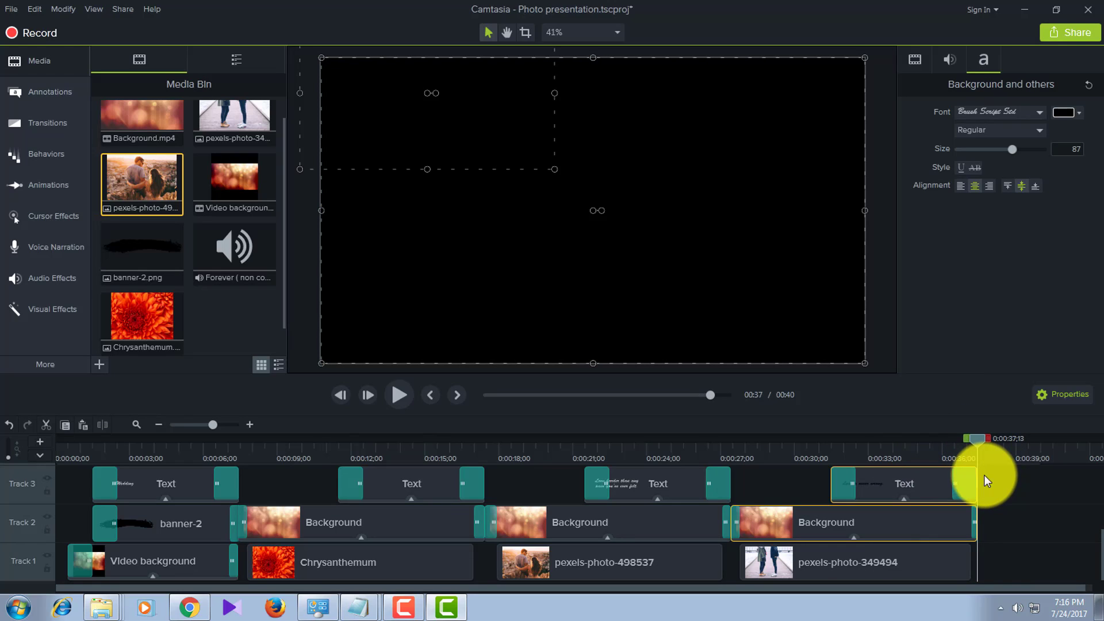
key(ctrl+v)
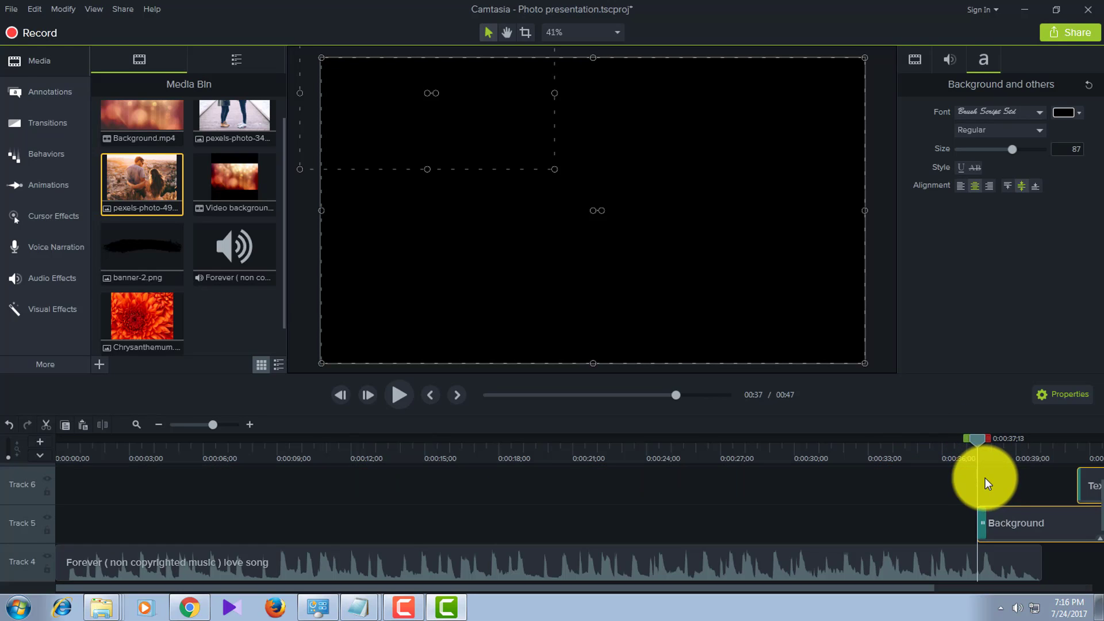
drag(1016, 523, 1056, 535)
drag(1044, 584, 969, 507)
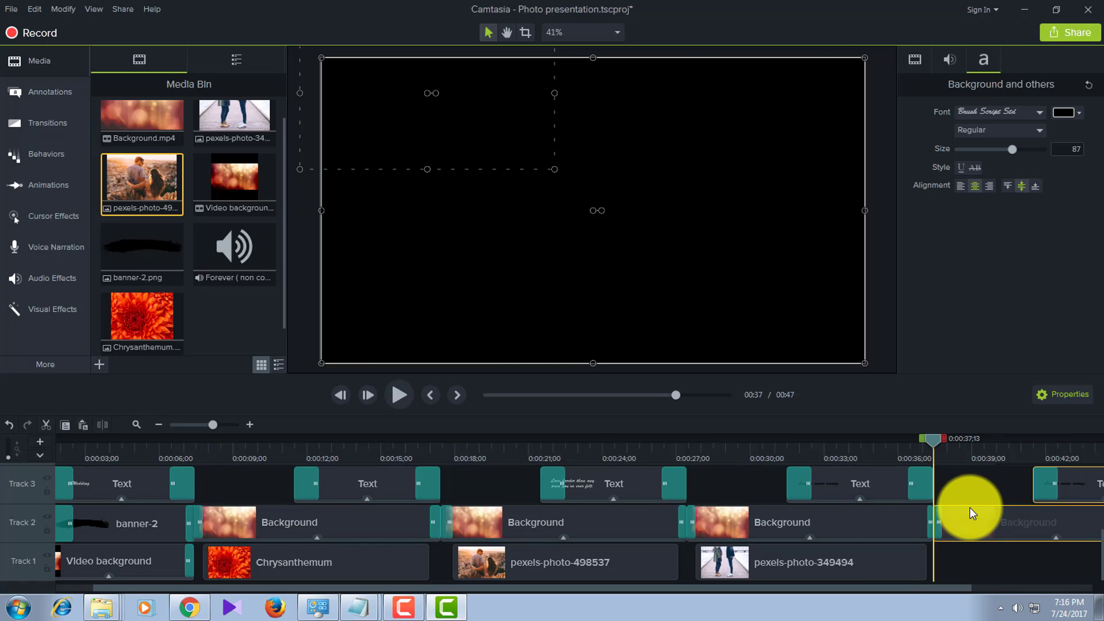
Play back the new end slide in the preview, then clear the selection.
click(409, 391)
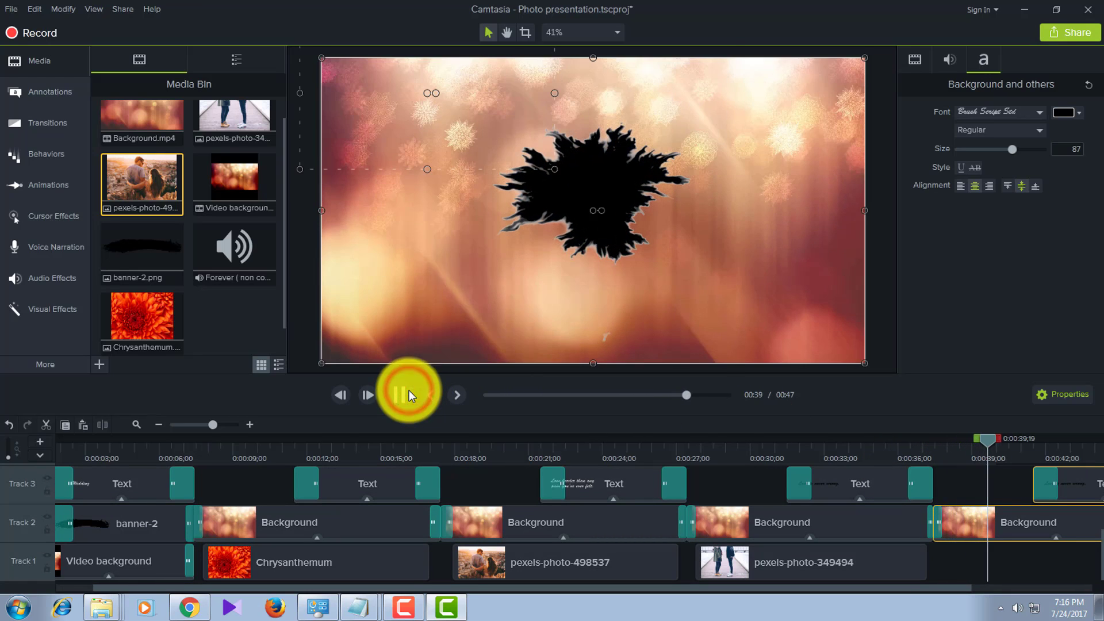
click(440, 282)
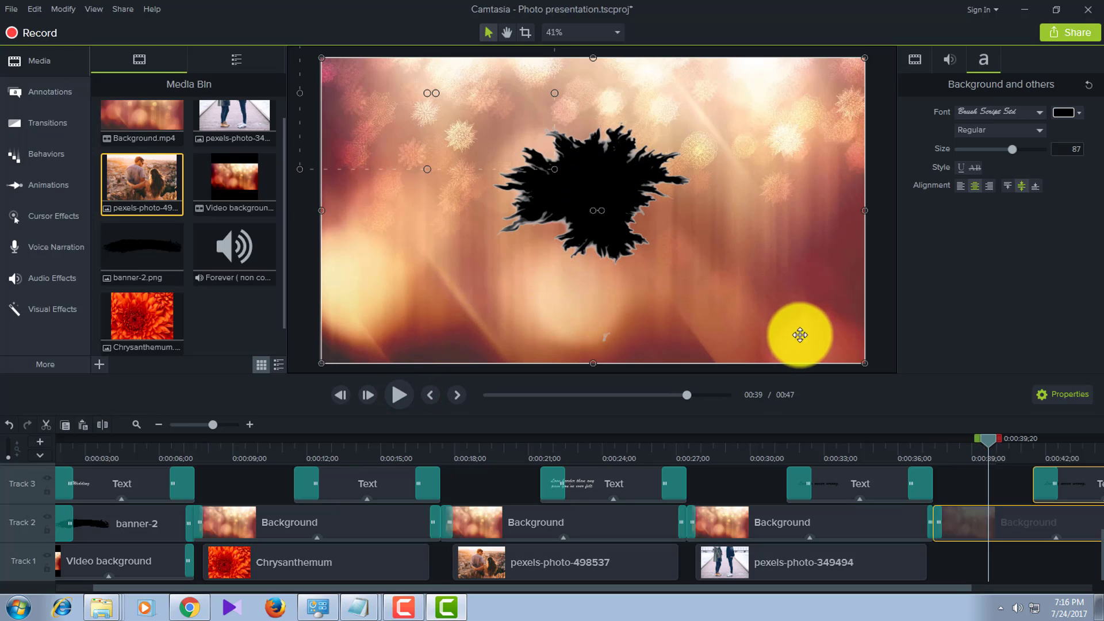
click(967, 559)
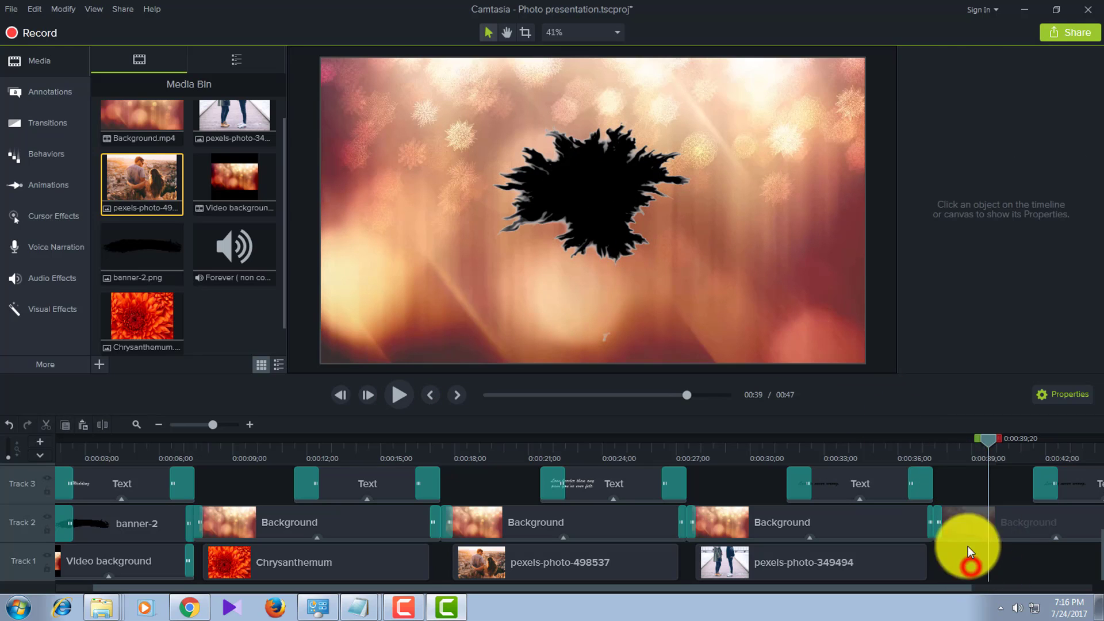
click(10, 10)
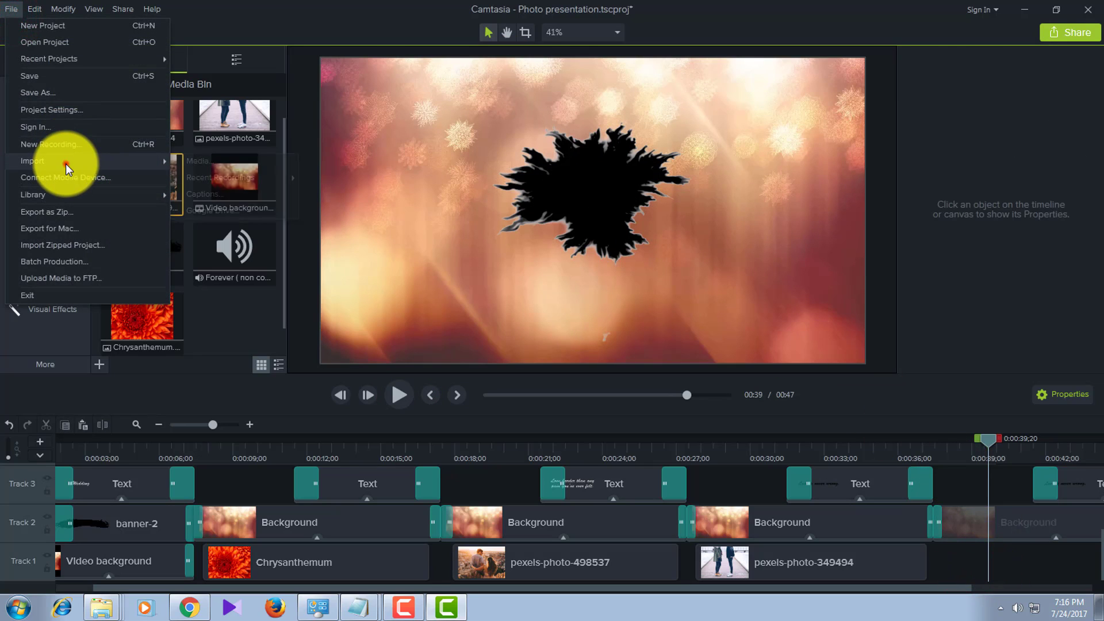
Import Koala.jpg from the Pictures > Sample Pictures folder into the media bin.
click(67, 161)
click(251, 162)
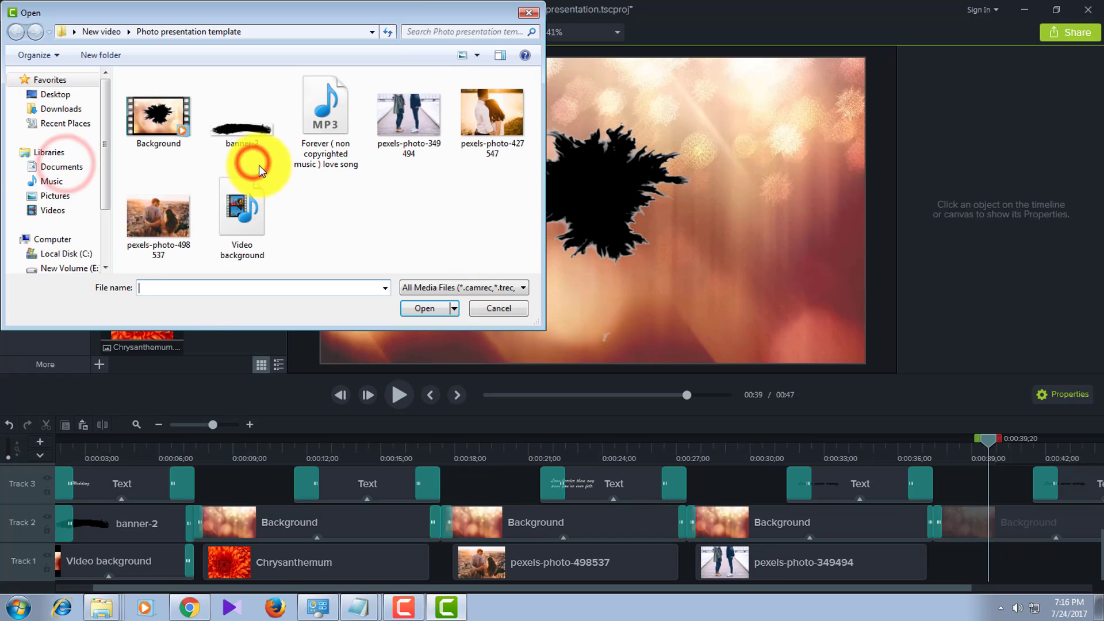
click(47, 167)
click(40, 196)
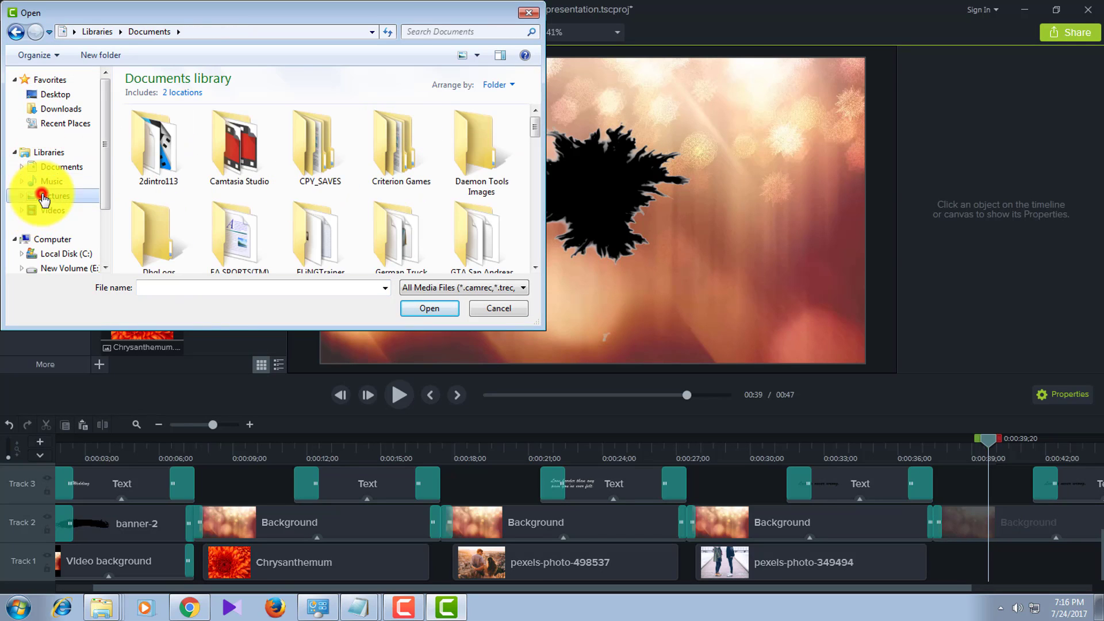
double_click(346, 130)
click(489, 138)
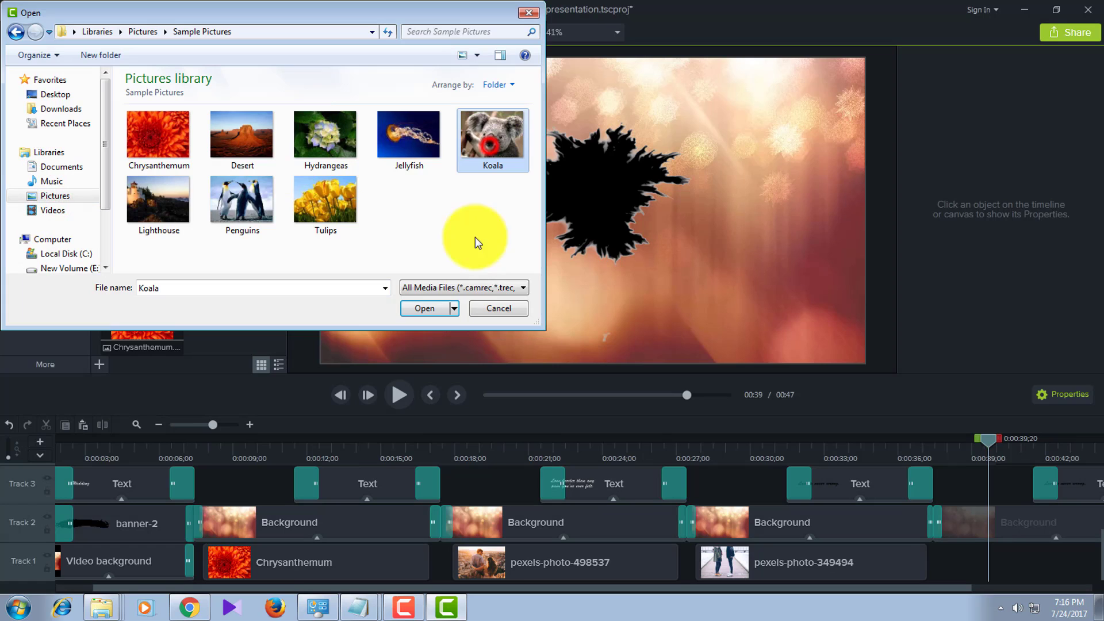
click(435, 308)
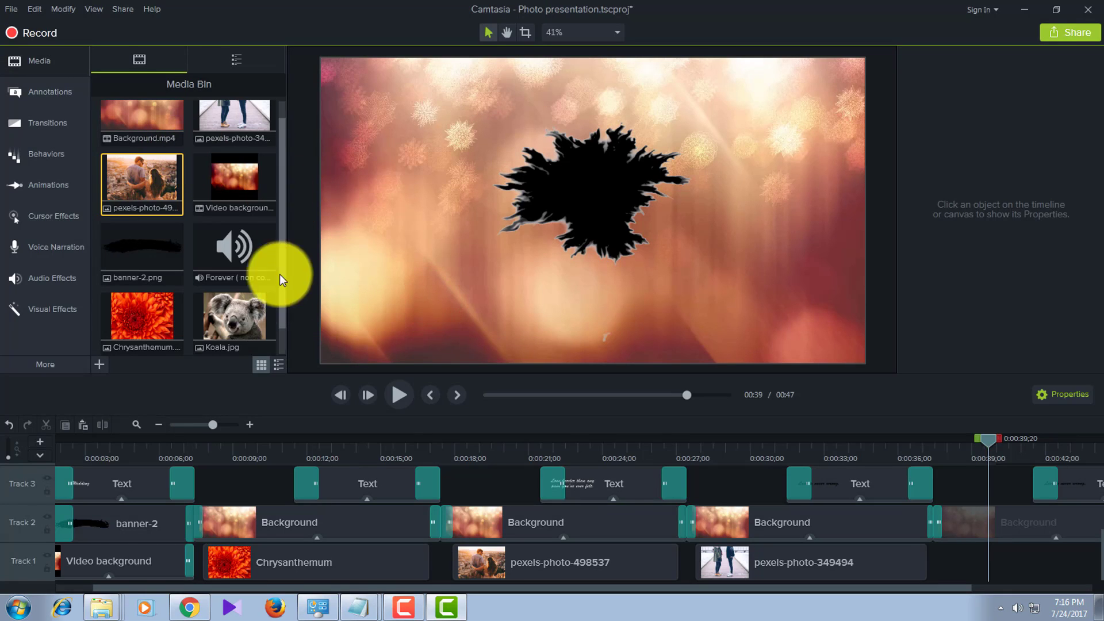
Place Koala.jpg on Track 1 after the last photo and scale it to about 80.1%.
drag(240, 300, 954, 544)
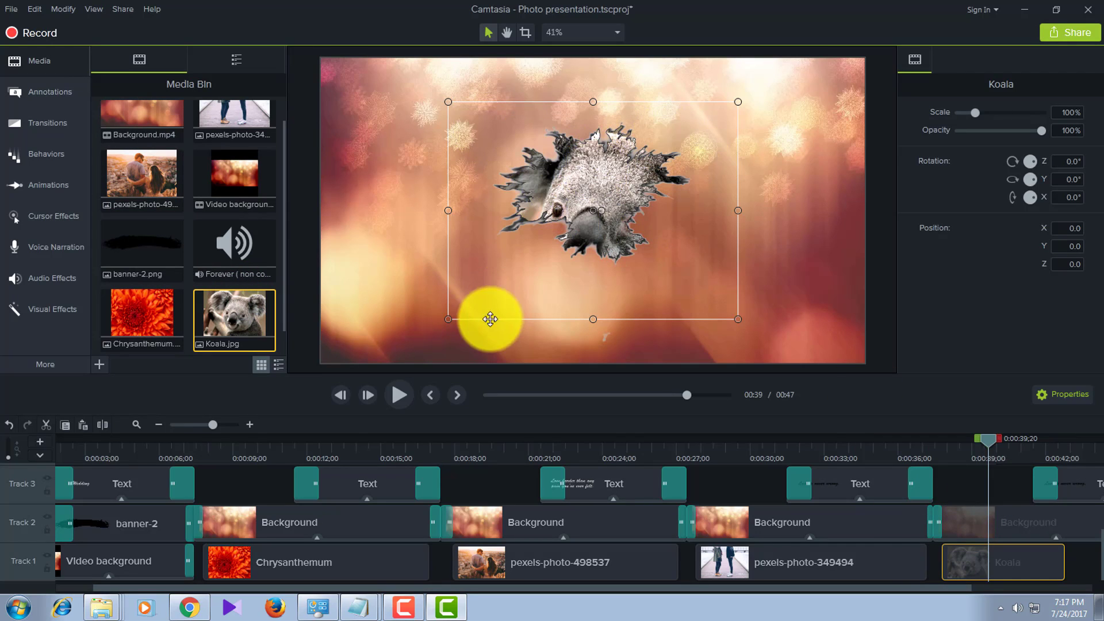
drag(450, 318, 492, 303)
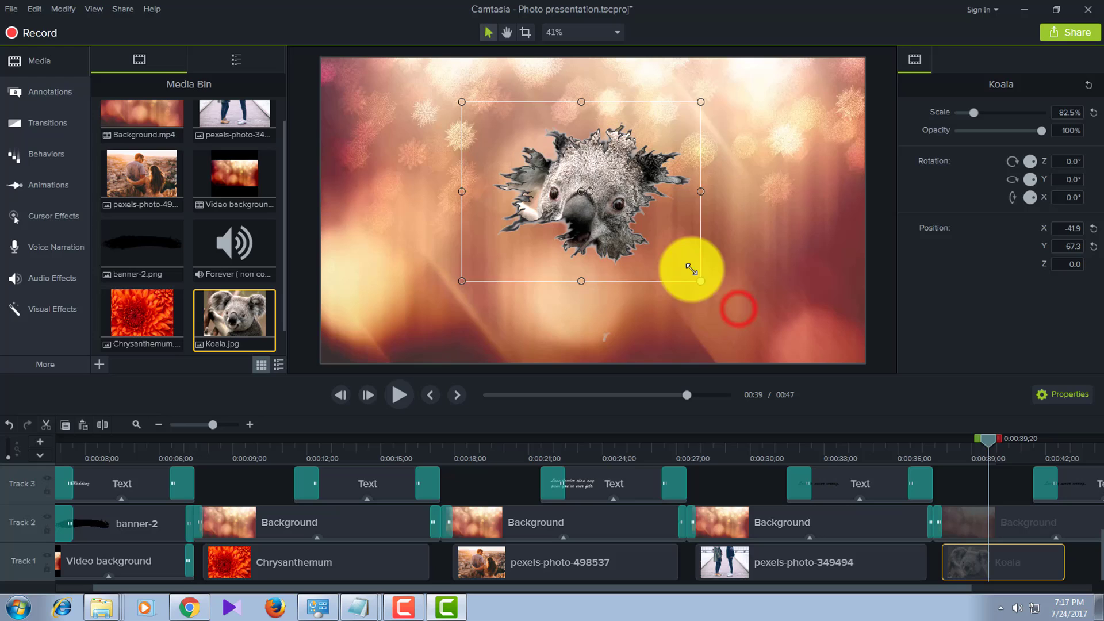
mouse_move(691, 269)
mouse_down()
mouse_move(696, 260)
mouse_move(685, 264)
mouse_up()
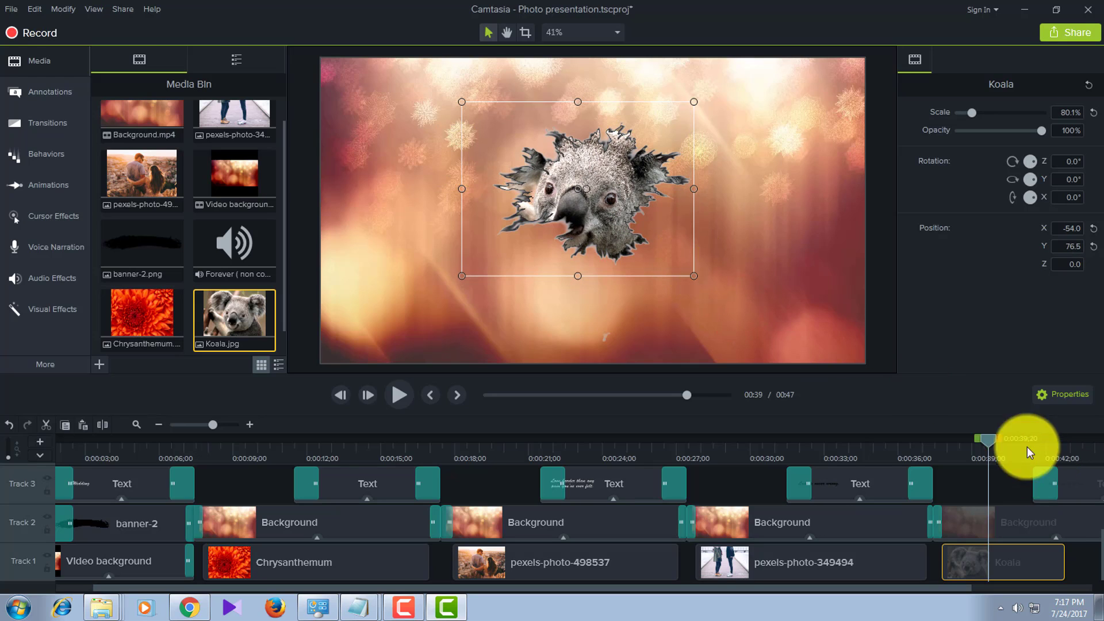
Lengthen the Koala clip to the end of the slide, about 8.6 seconds.
click(997, 442)
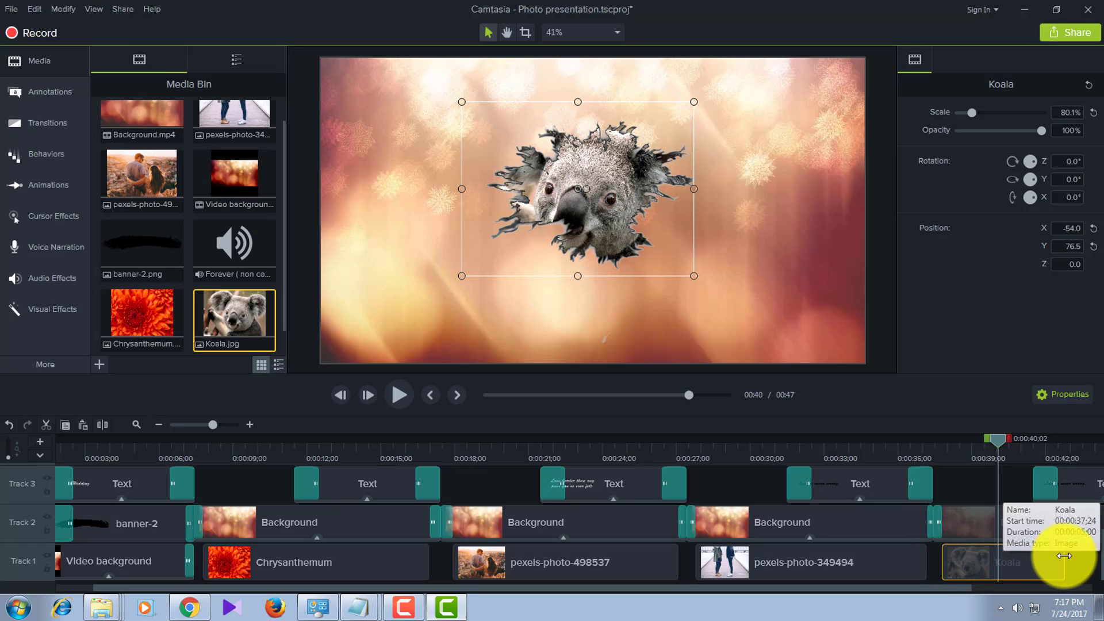
mouse_move(1061, 555)
mouse_down()
mouse_move(1097, 548)
mouse_move(1047, 551)
mouse_up()
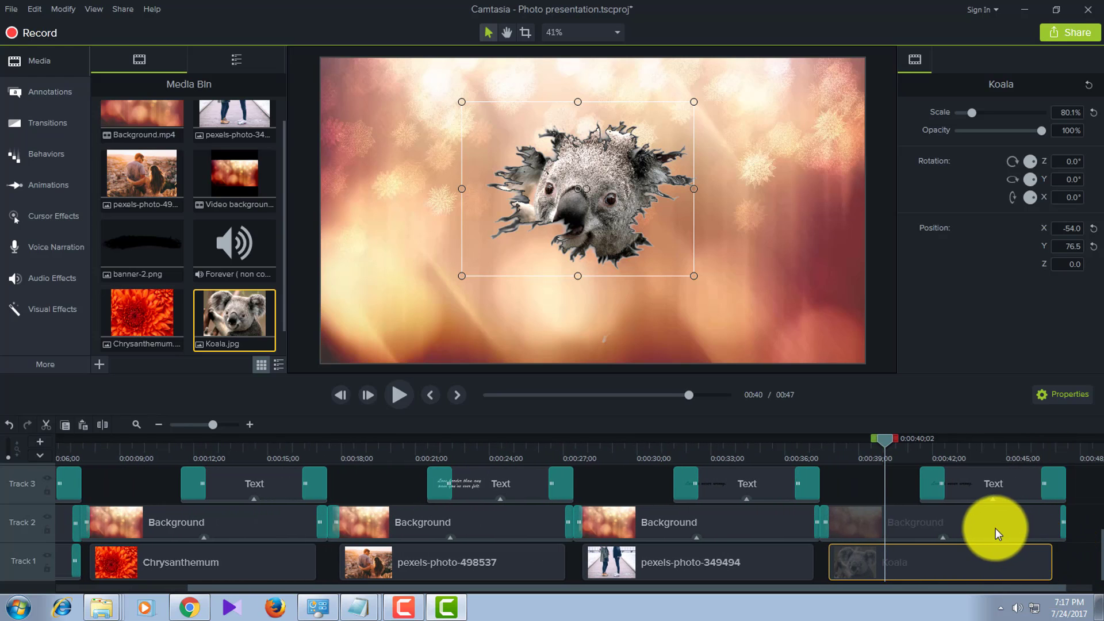
drag(890, 447, 984, 444)
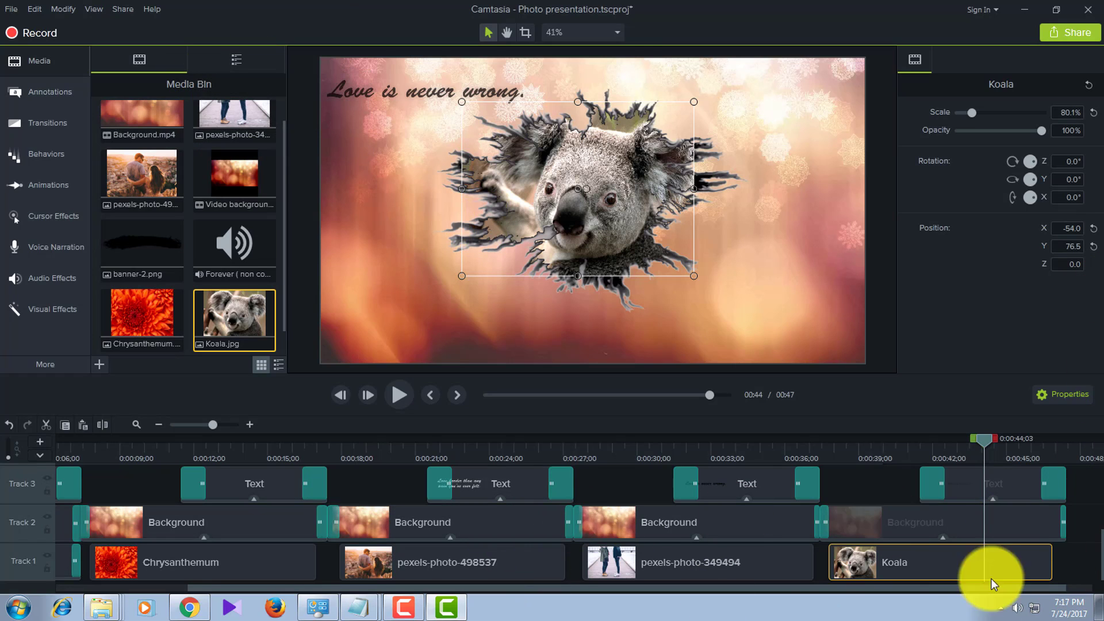
Start a Local File production, dismiss the activation warning, and open the presets list.
click(112, 9)
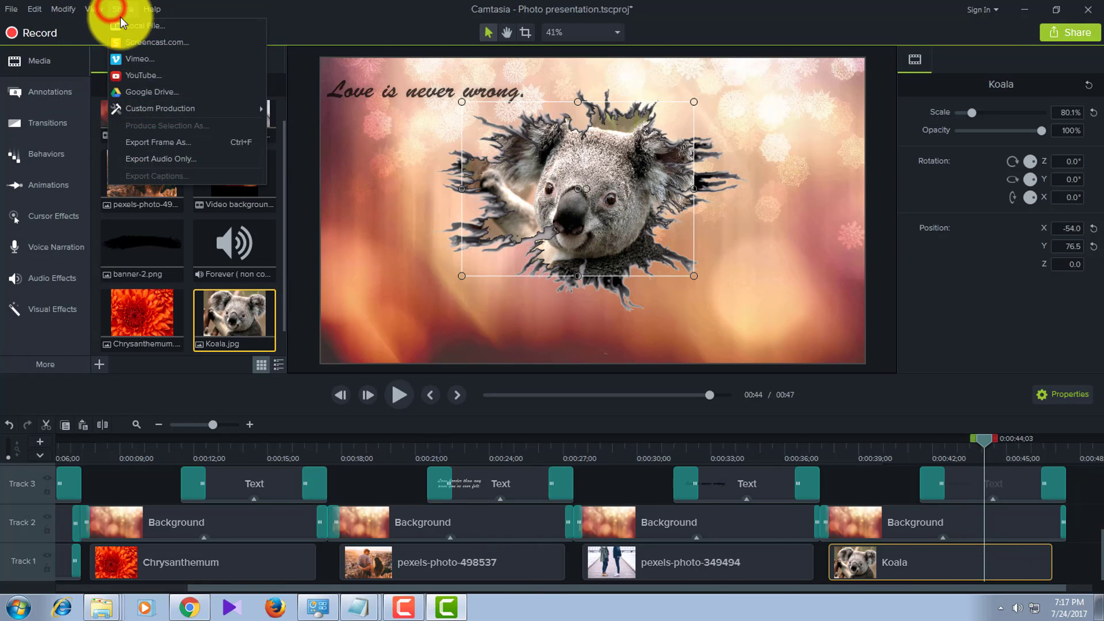
click(128, 25)
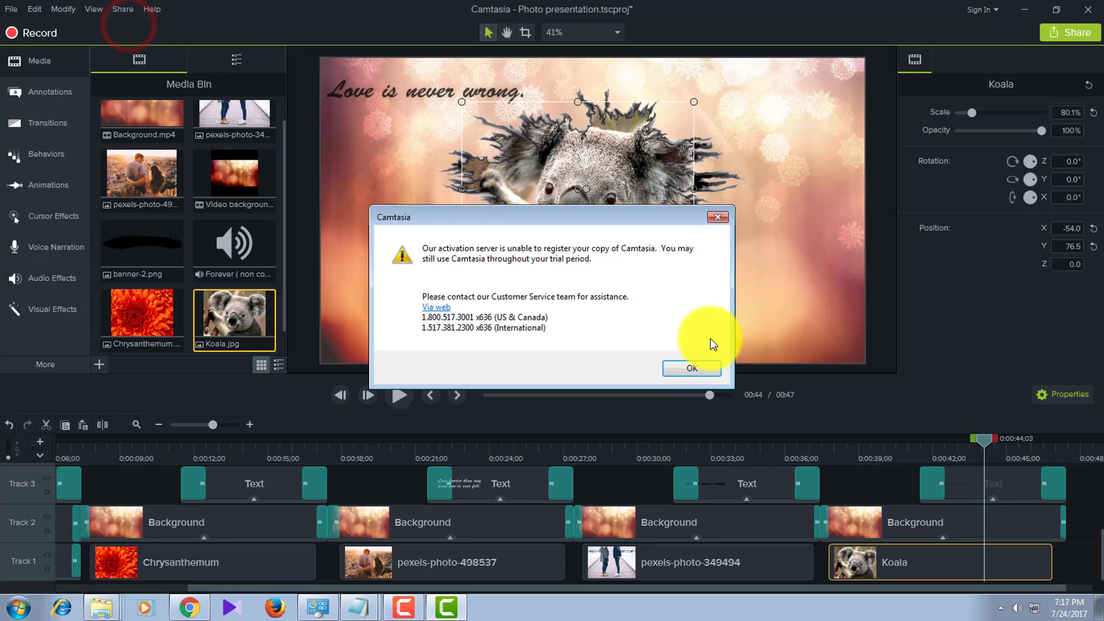
click(703, 371)
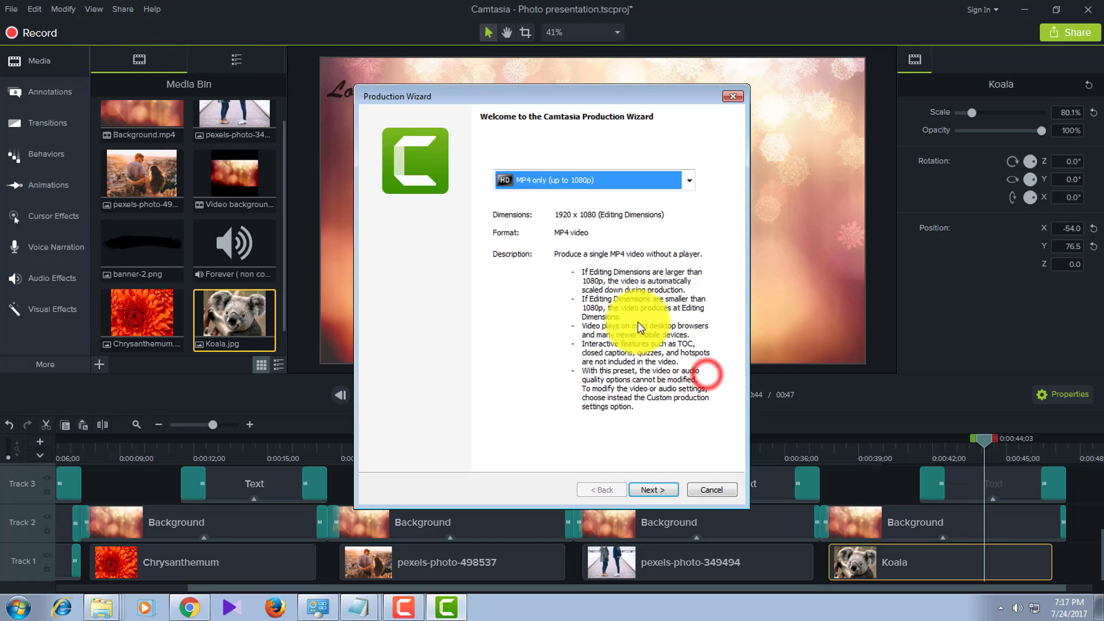
click(542, 179)
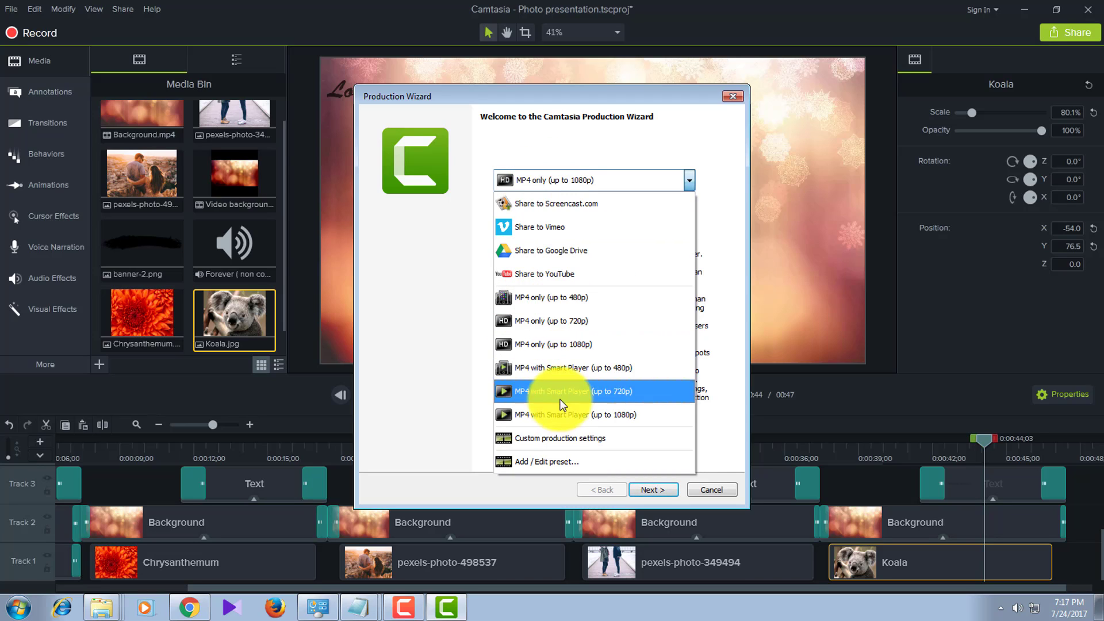
Choose custom production settings with the MP4 Smart Player format.
click(559, 437)
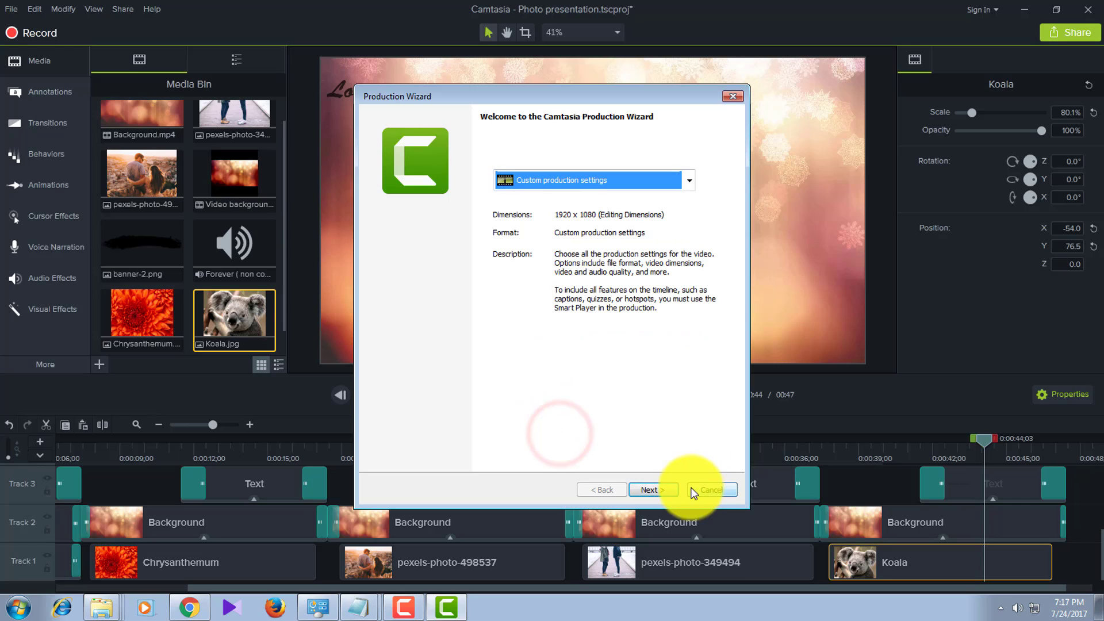
click(655, 488)
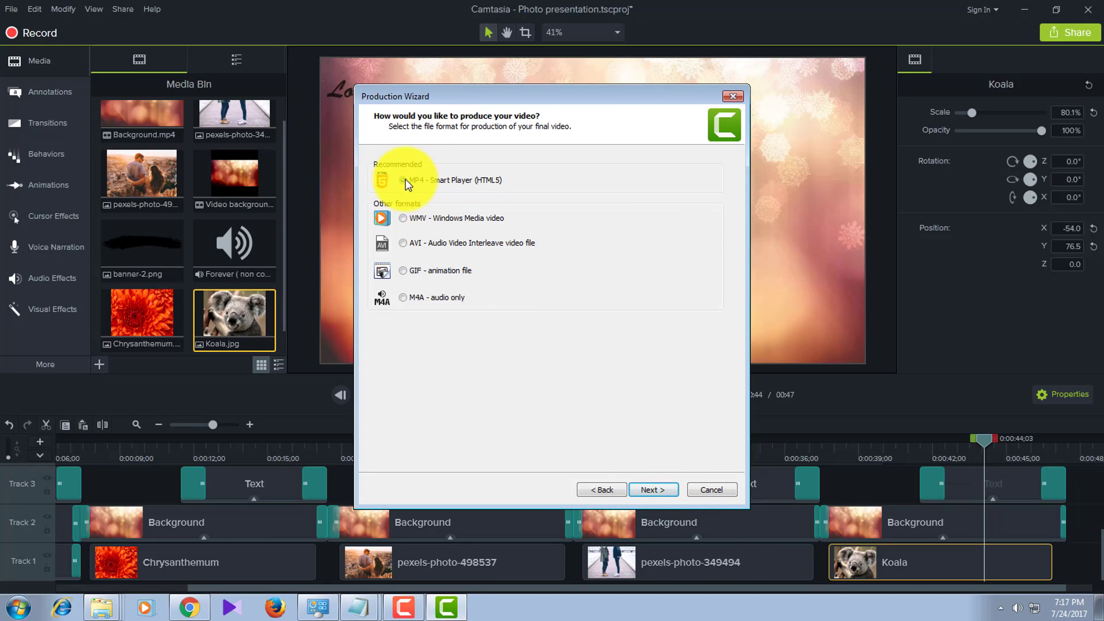
click(653, 488)
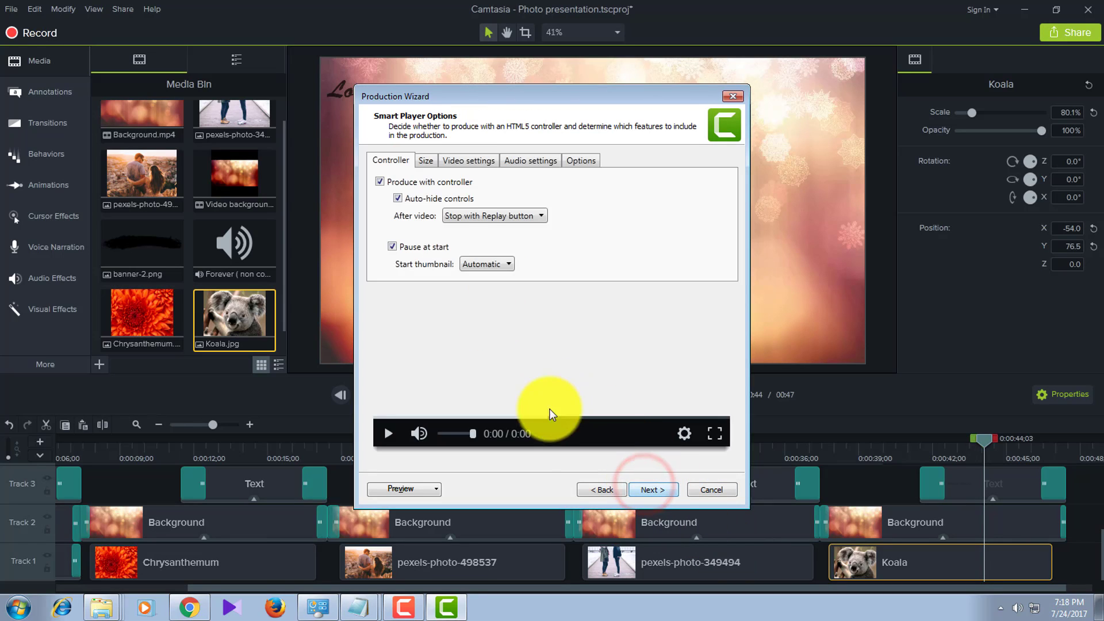
Review size and video settings, keeping the High H.264 profile and 97% encoding quality.
click(436, 158)
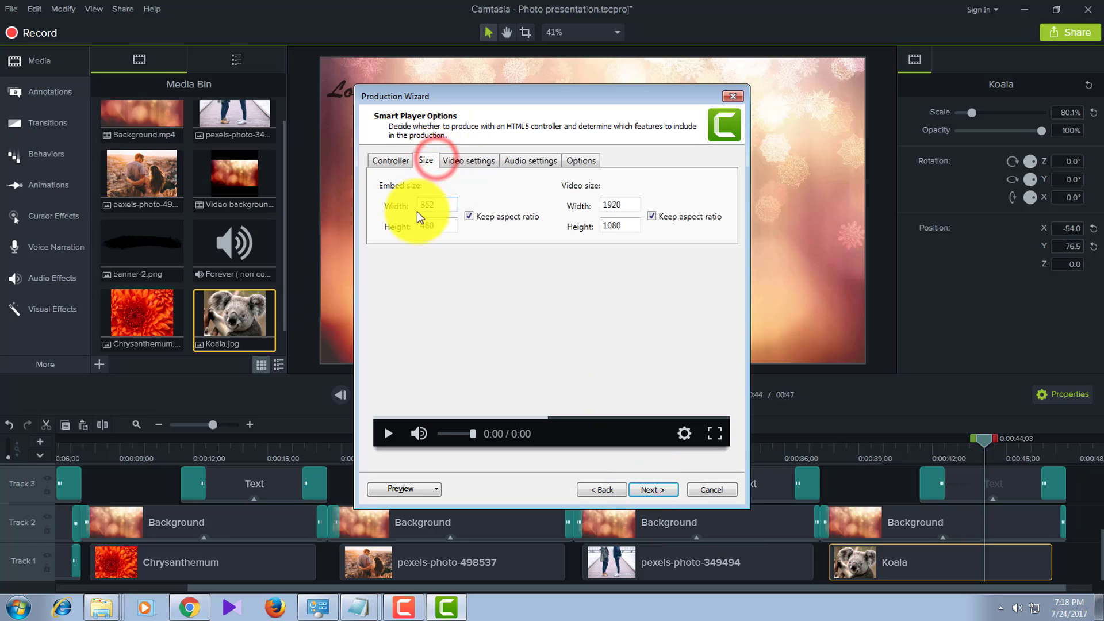
click(434, 207)
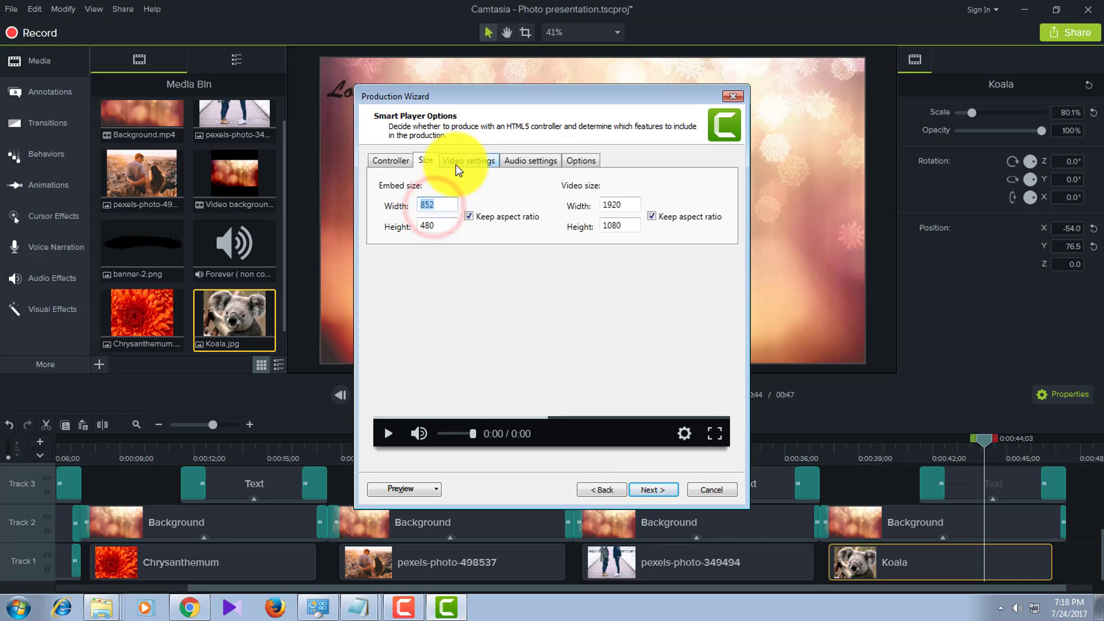
click(456, 164)
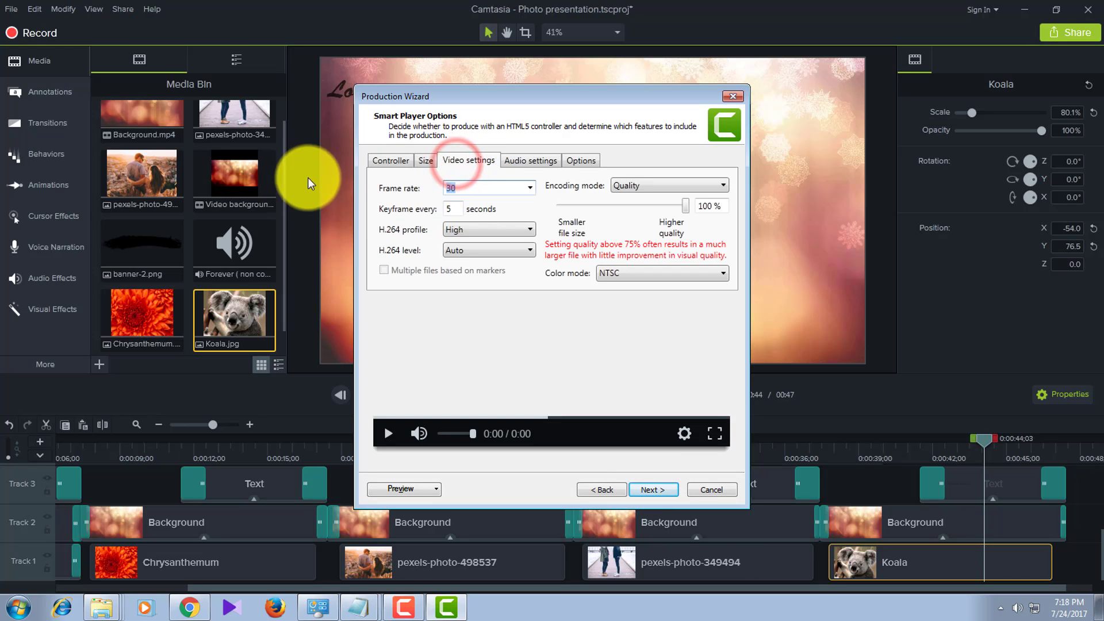
click(468, 187)
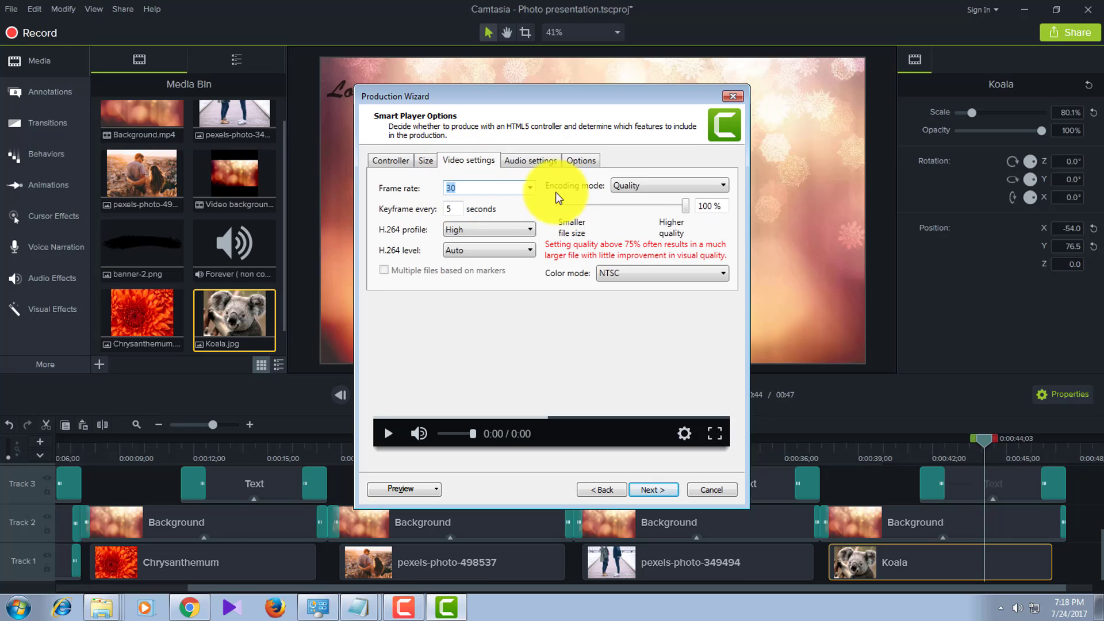
click(456, 229)
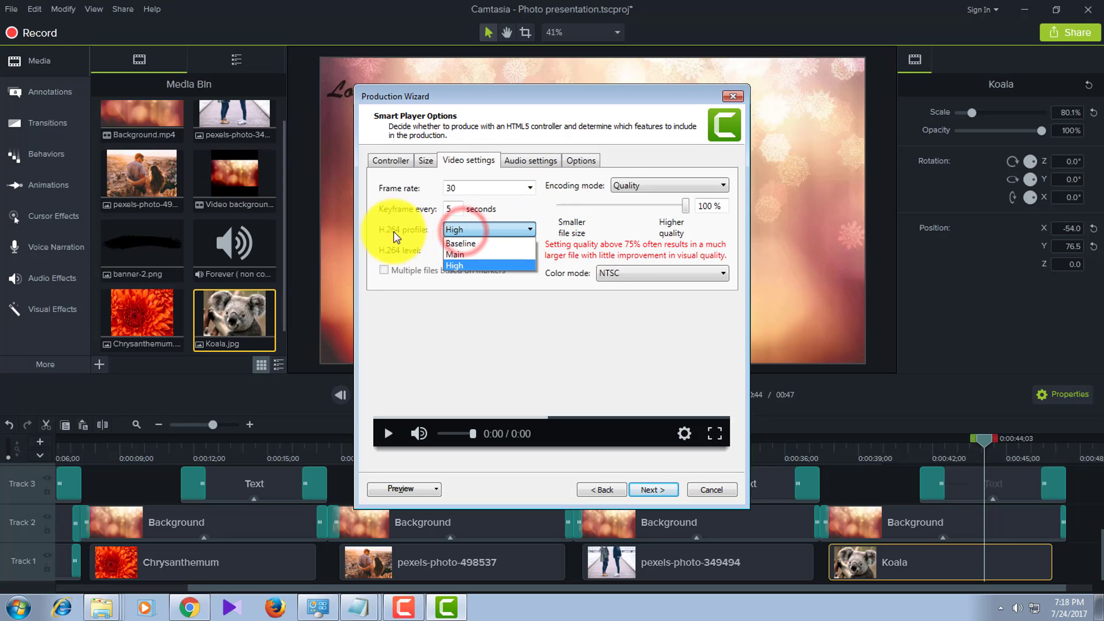
click(460, 265)
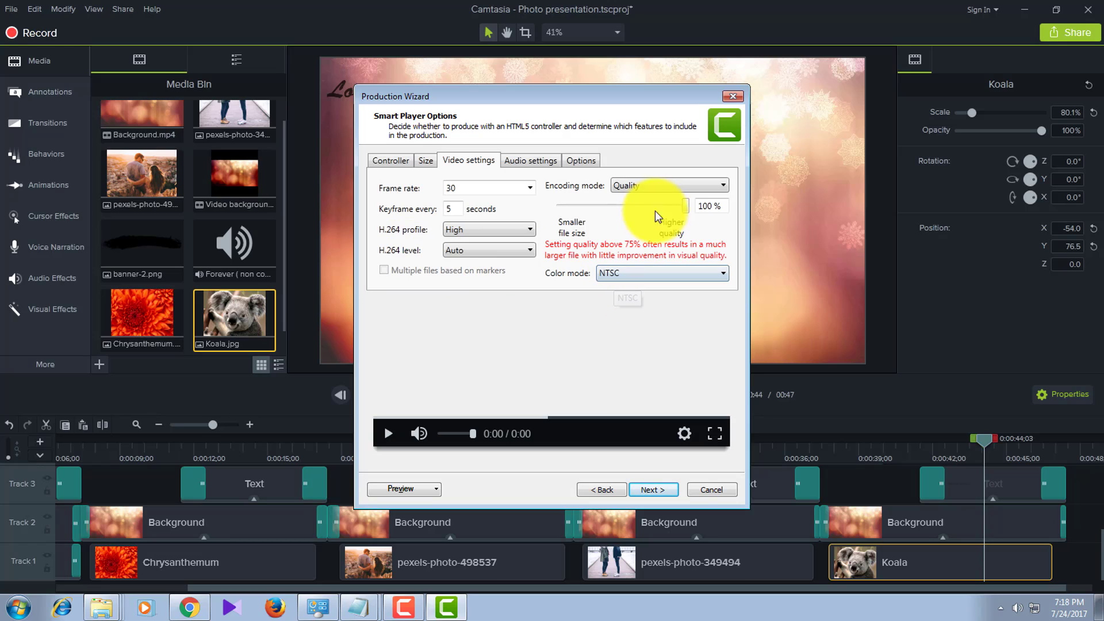
click(687, 206)
mouse_move(688, 206)
mouse_down()
mouse_move(561, 224)
mouse_move(681, 206)
mouse_move(626, 205)
mouse_move(693, 208)
mouse_up()
Keep 320 kbps audio, advance to the output file page, and cancel without producing.
click(523, 164)
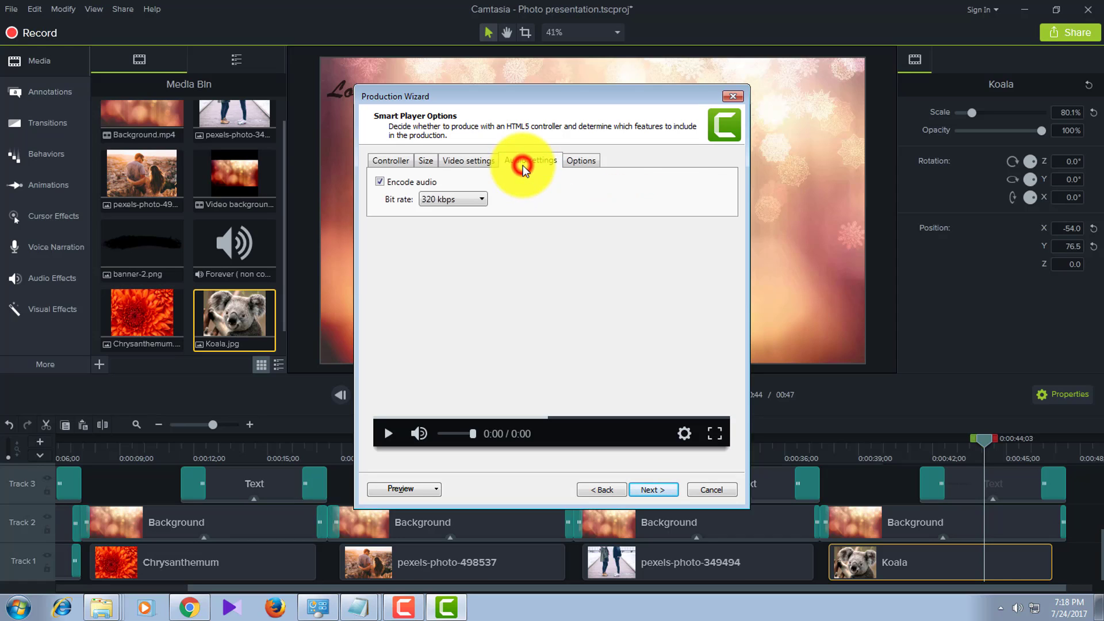
click(457, 199)
click(458, 202)
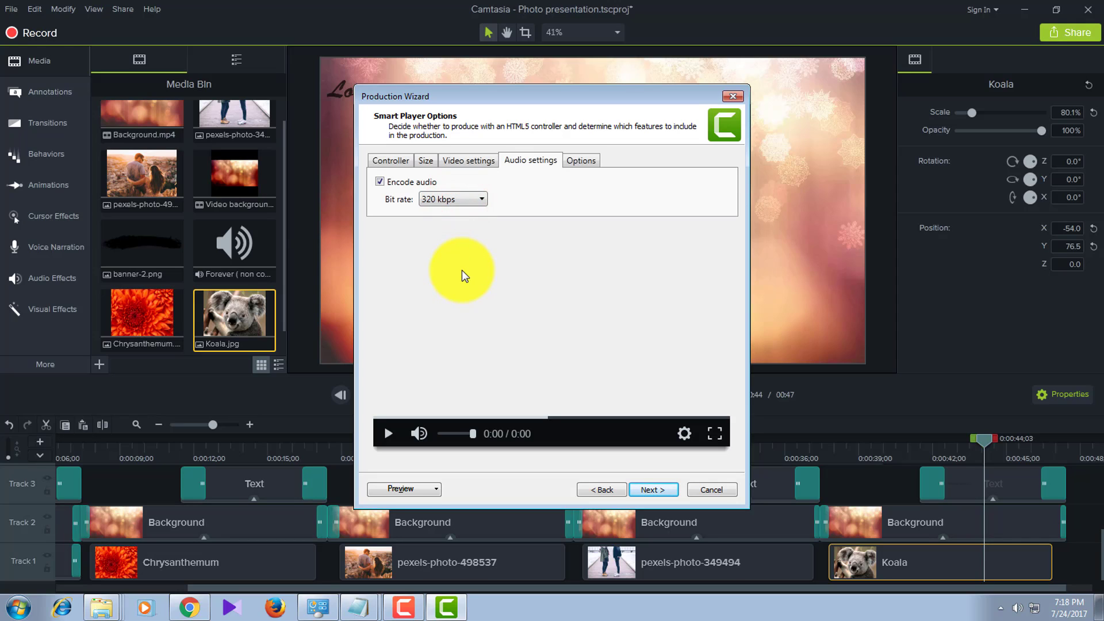
click(586, 162)
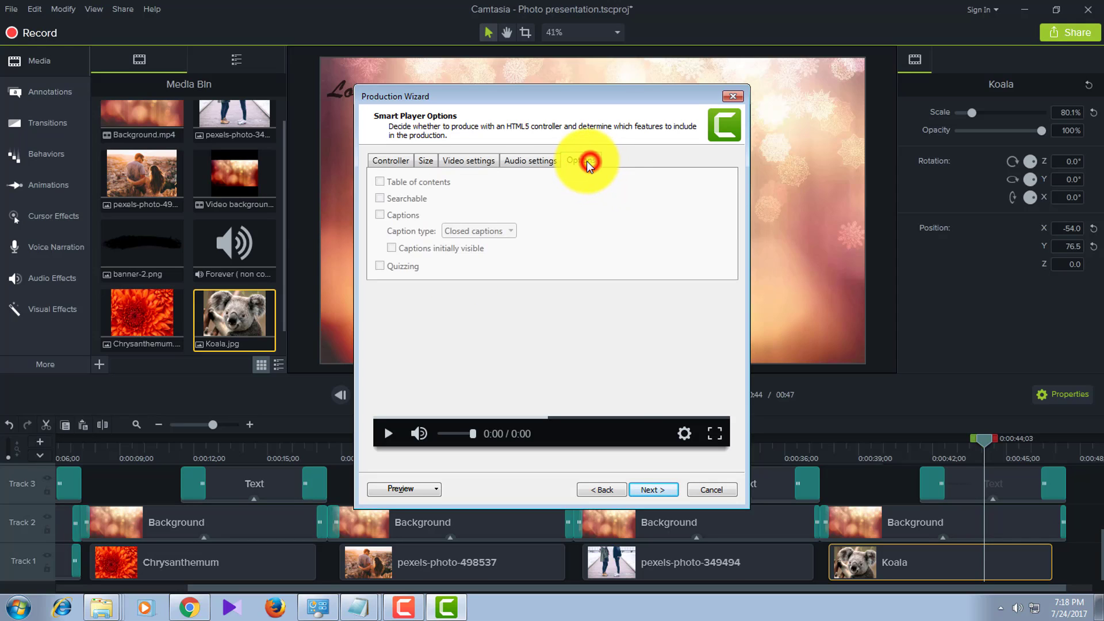
click(526, 161)
click(651, 487)
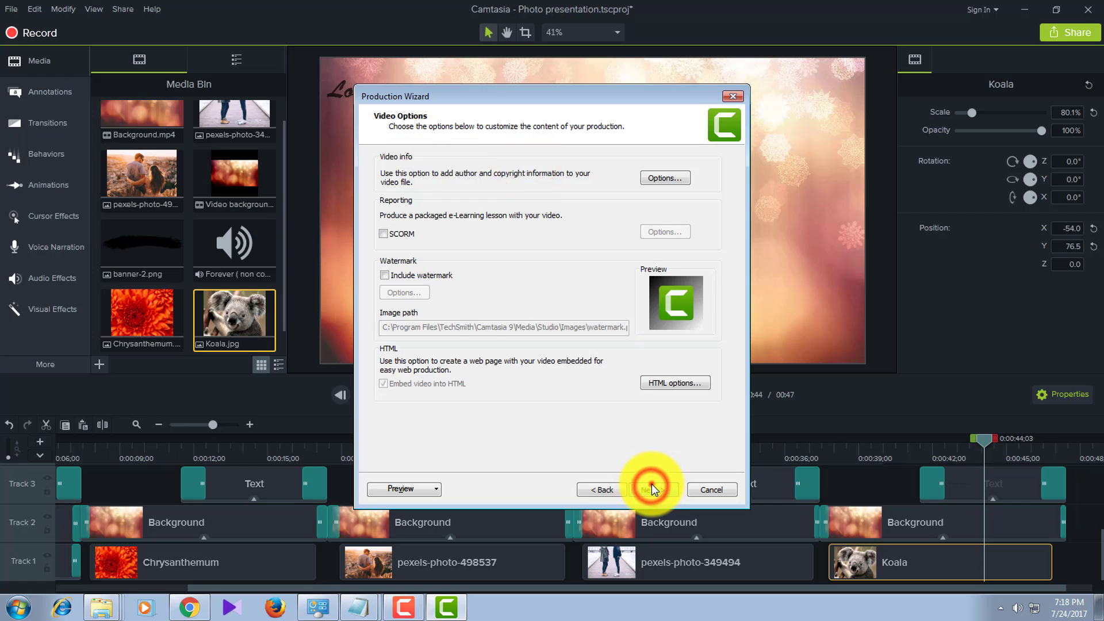
click(650, 487)
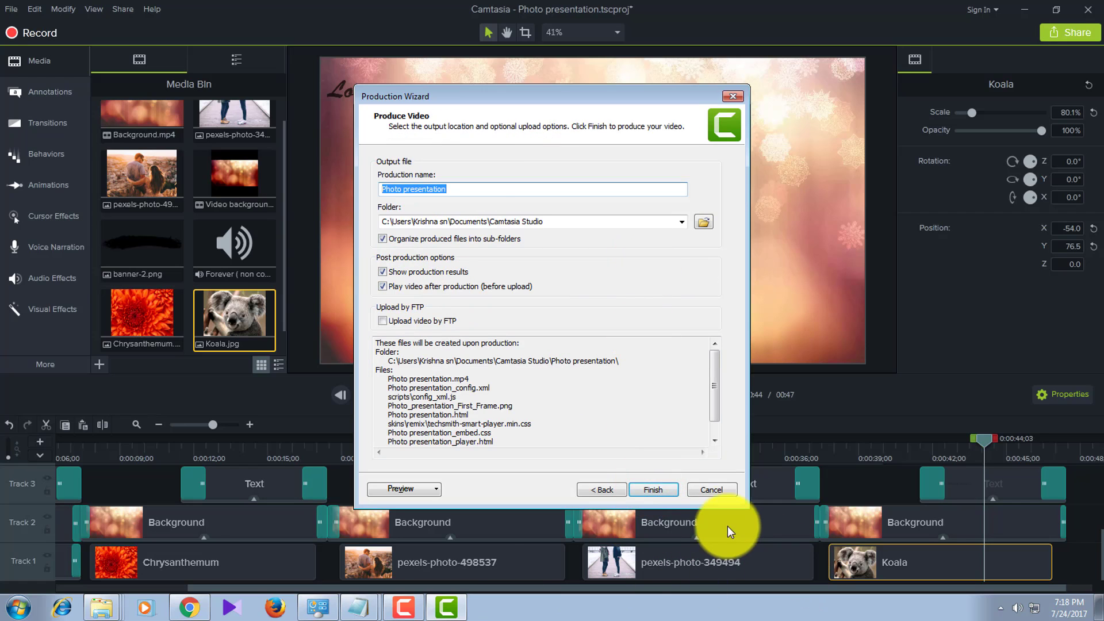
click(715, 490)
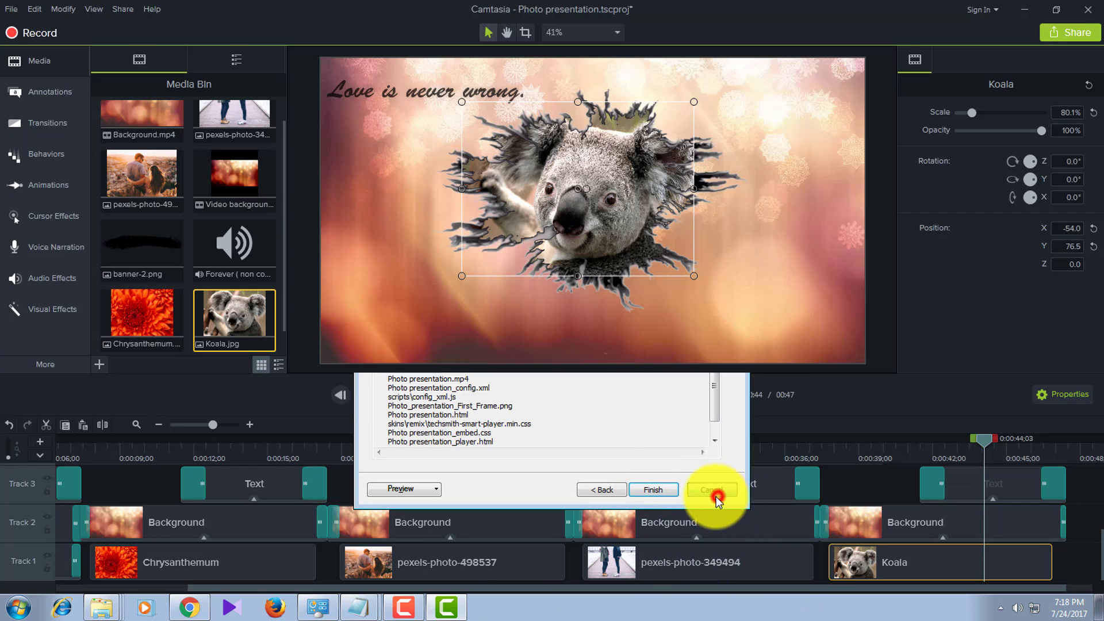
Minimize Camtasia to reveal the Photo presentation template folder, then bring up Camtasia Recorder.
click(1029, 9)
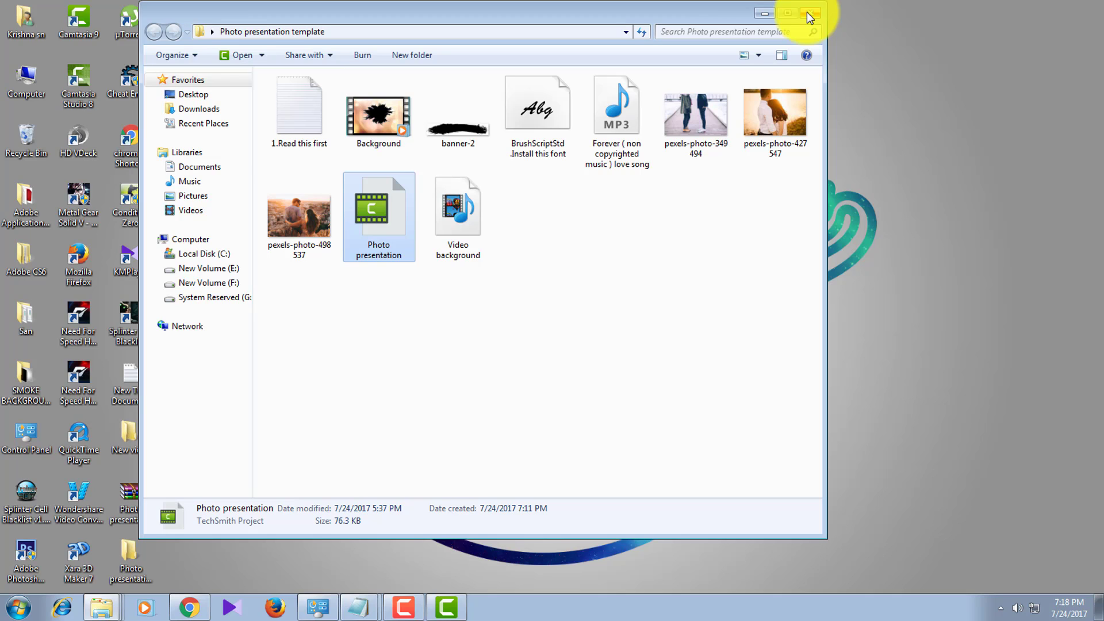
click(403, 606)
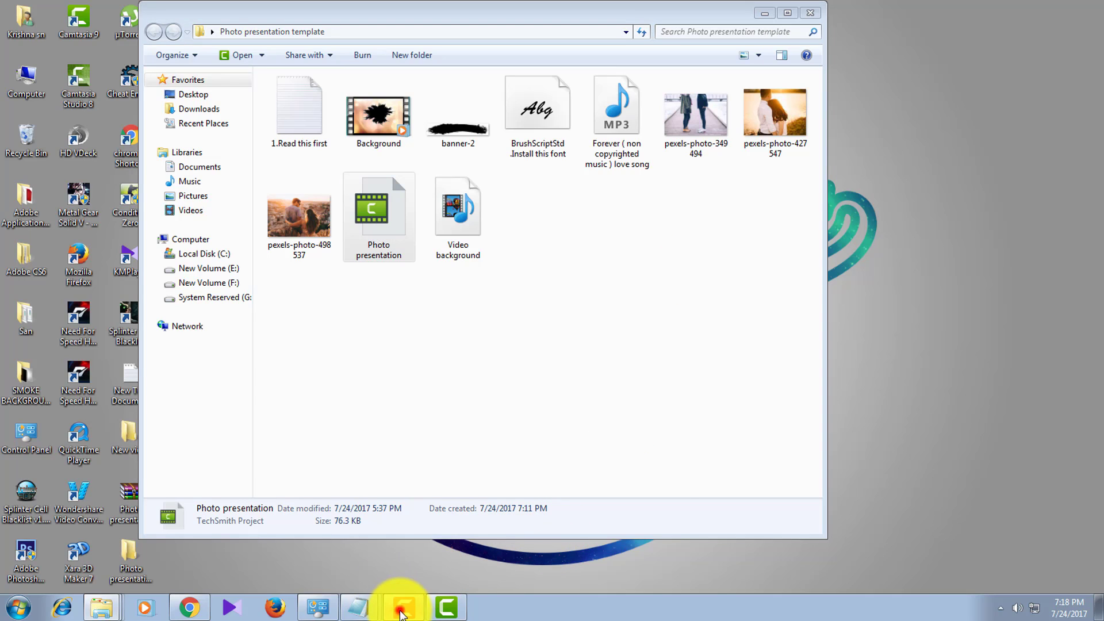